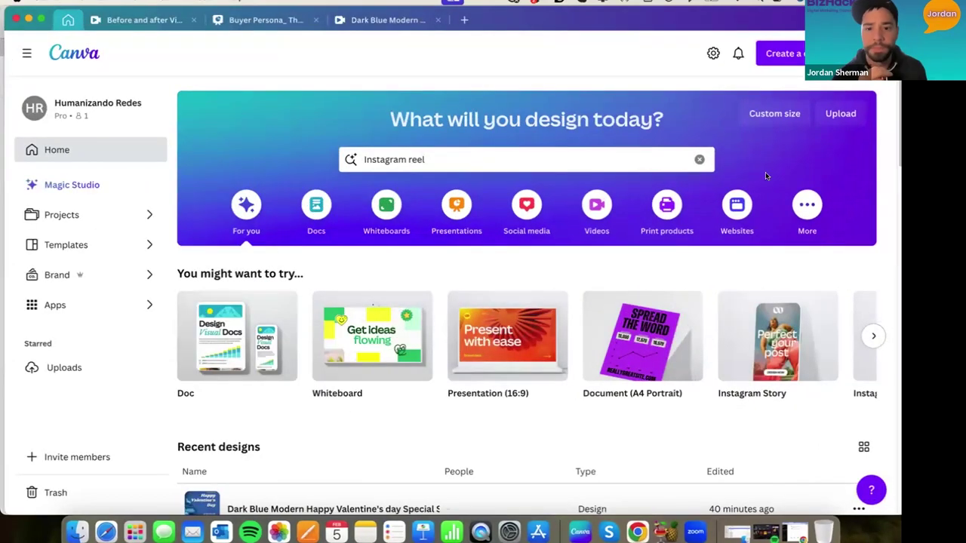
- Clear the 'instagram reel' text from the home design search, leaving the search bar empty
click(656, 165)
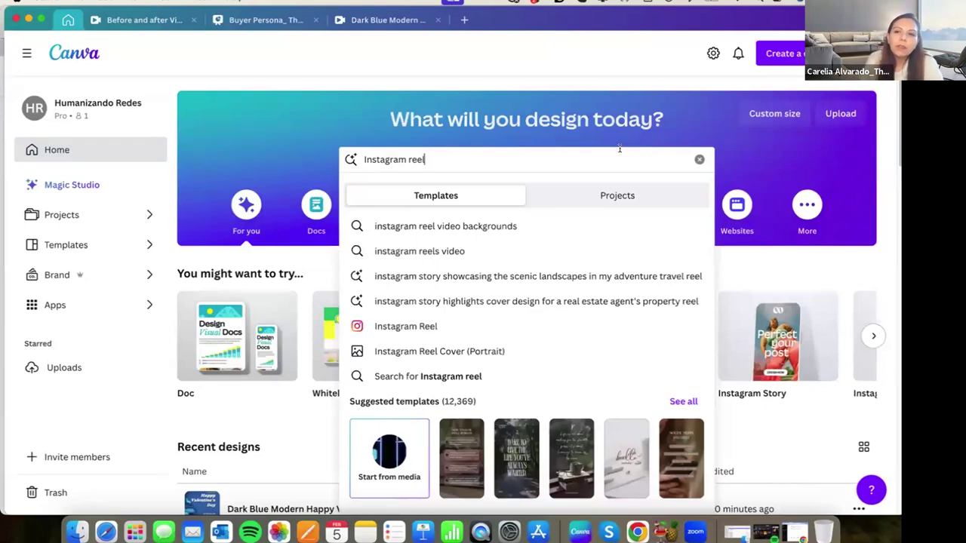
click(700, 163)
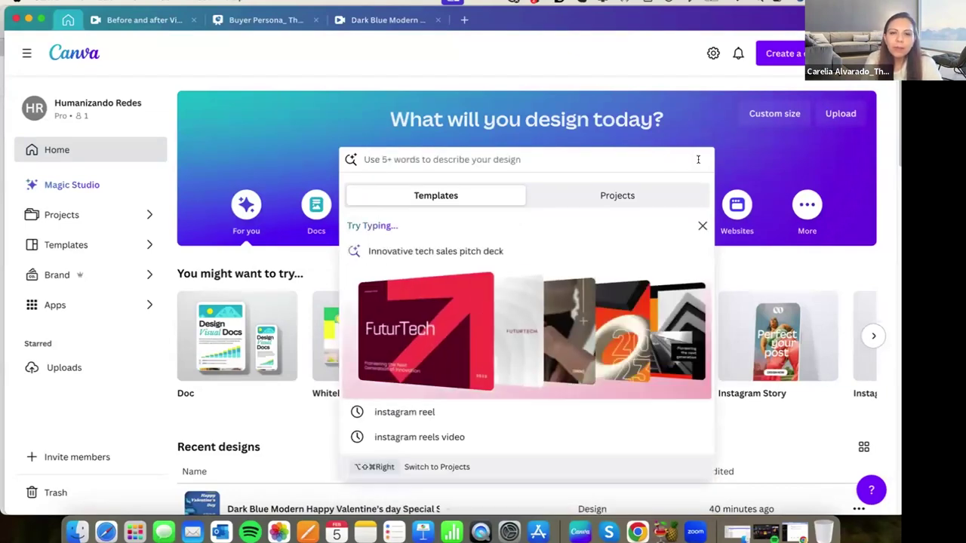
click(777, 166)
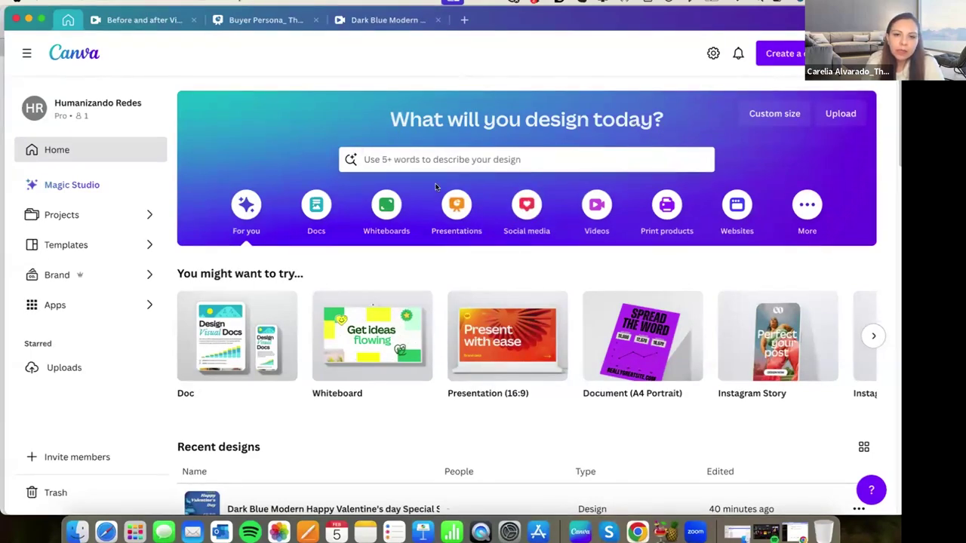
click(386, 158)
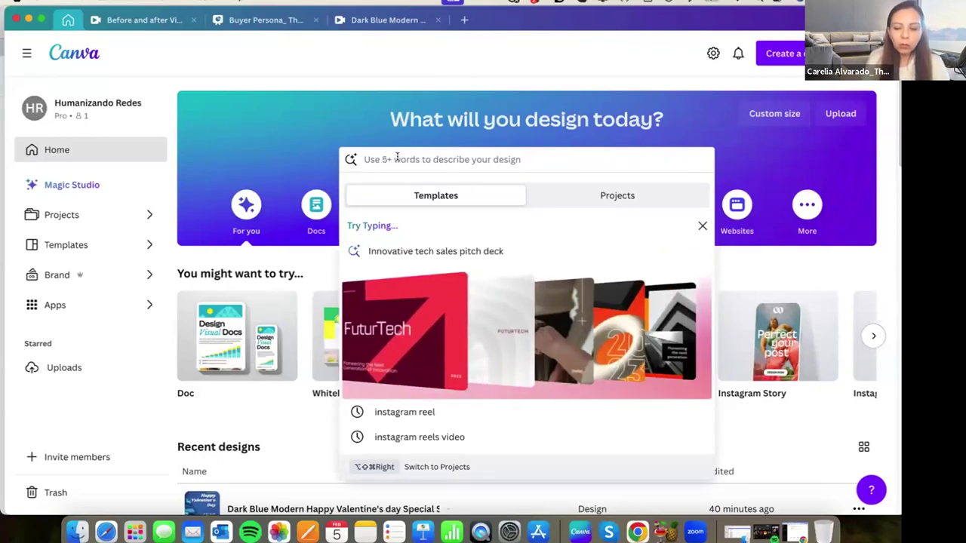
- Search Canva templates for 'instagram reel video', correcting the 'cideo' typo
text(instagram)
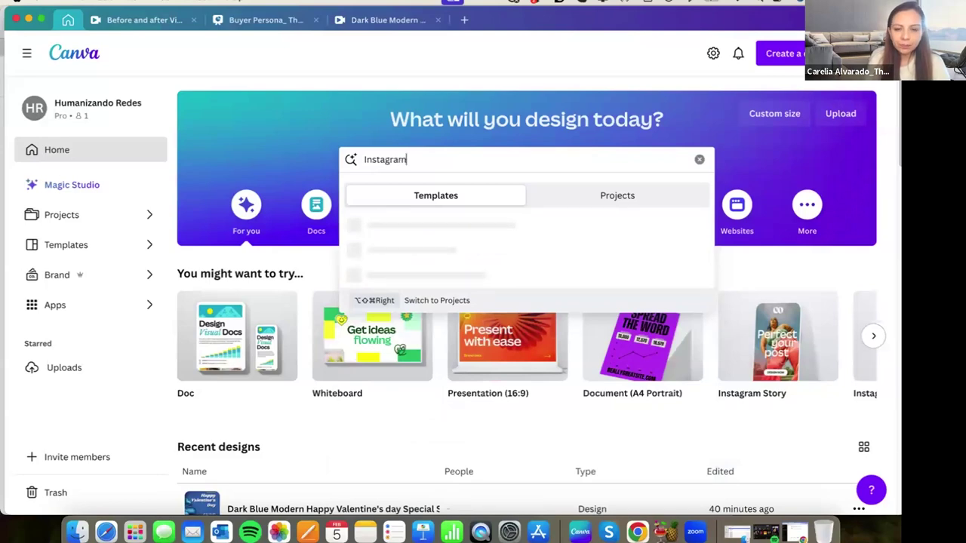
text( re)
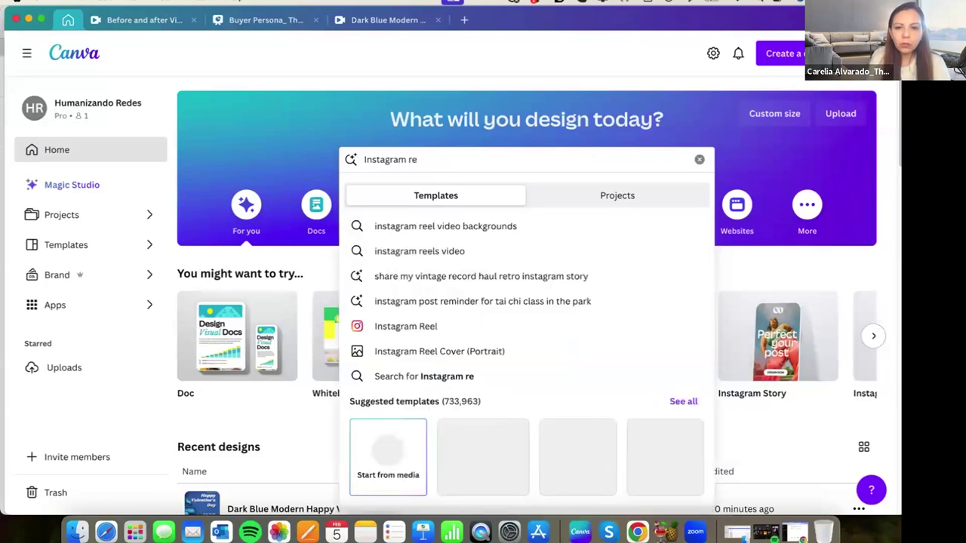
text(els )
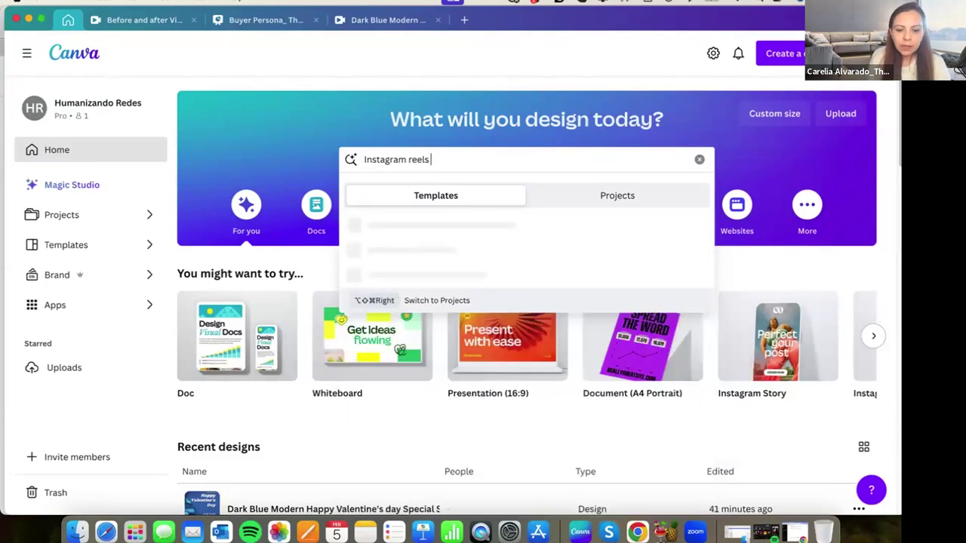
text(cideo)
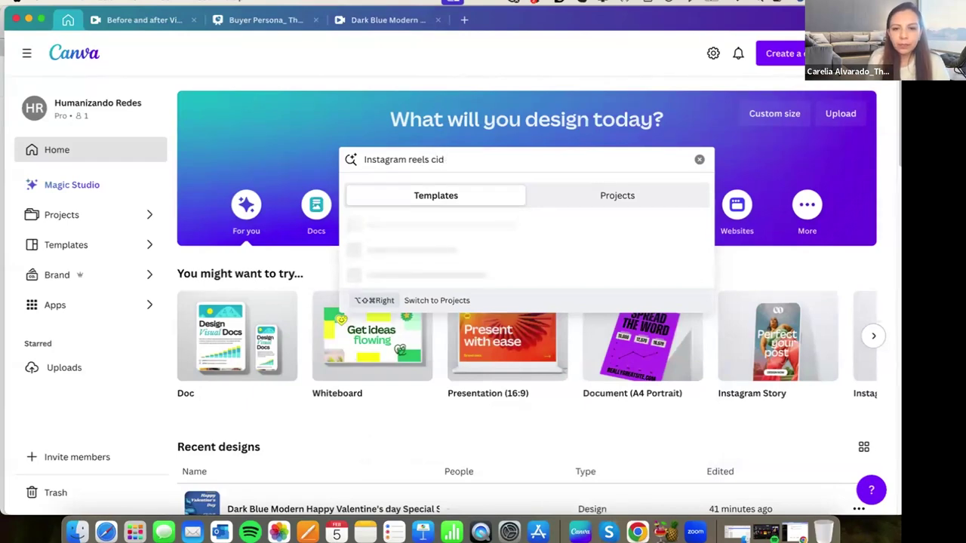
key(BackSpace)
key(BackSpace)
key(BackSpace)
text(video)
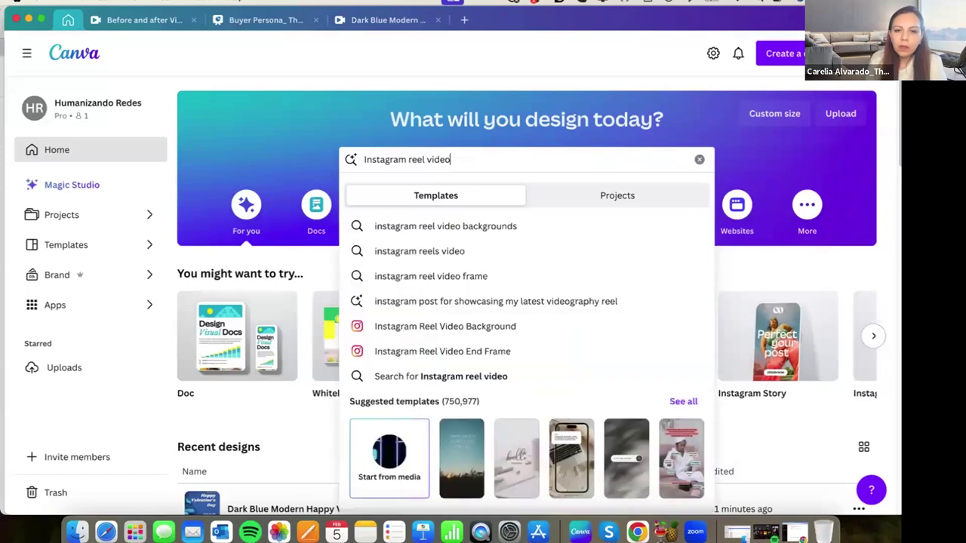
key(Return)
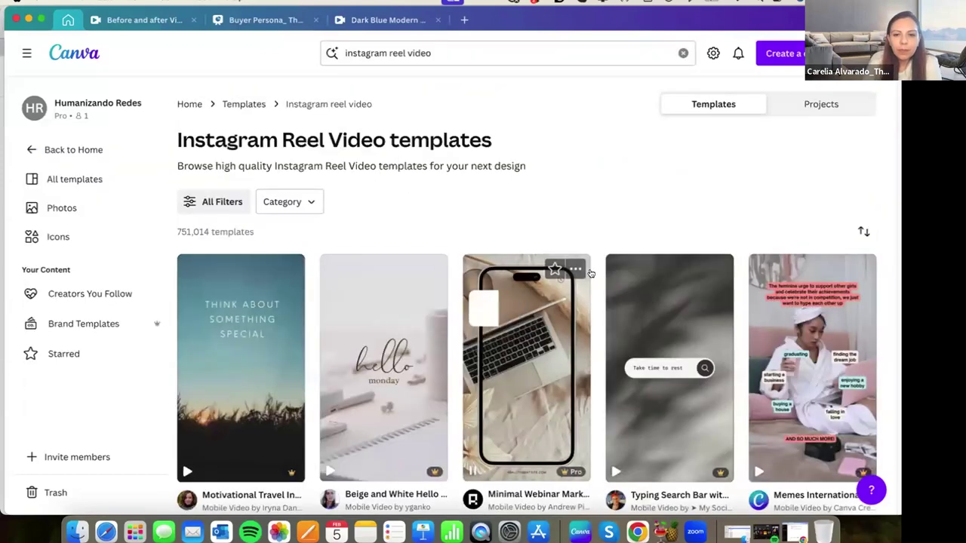
scroll(687, 322, down, 5)
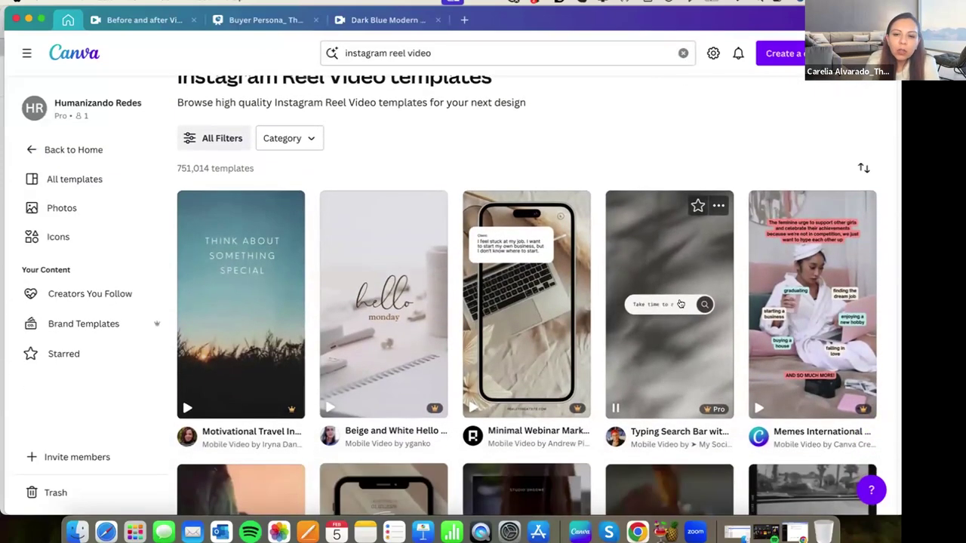
scroll(680, 302, down, 2)
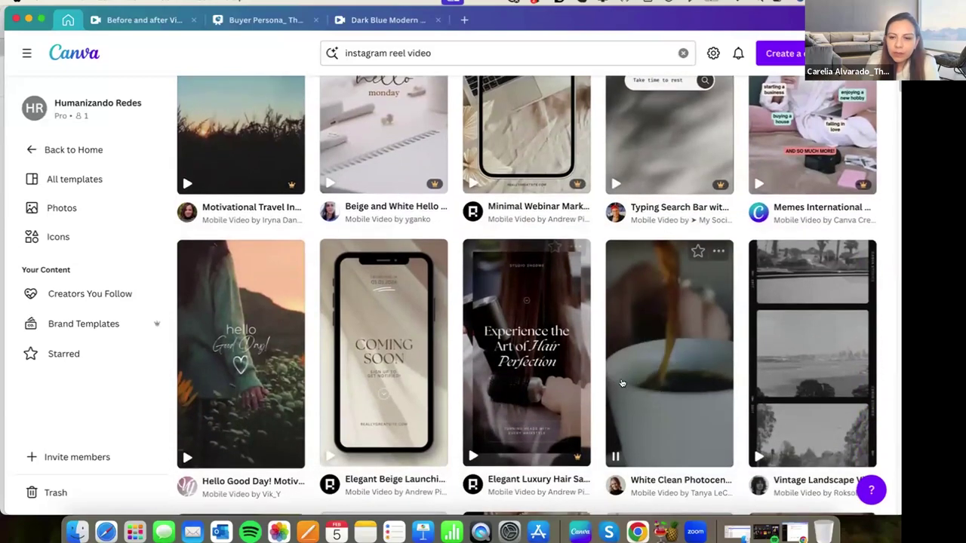
scroll(708, 372, down, 5)
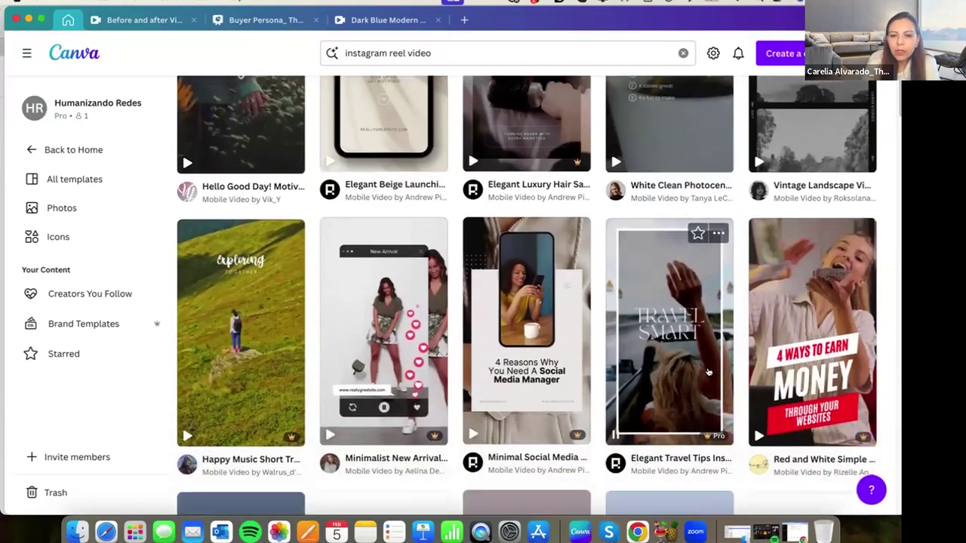
scroll(492, 293, down, 8)
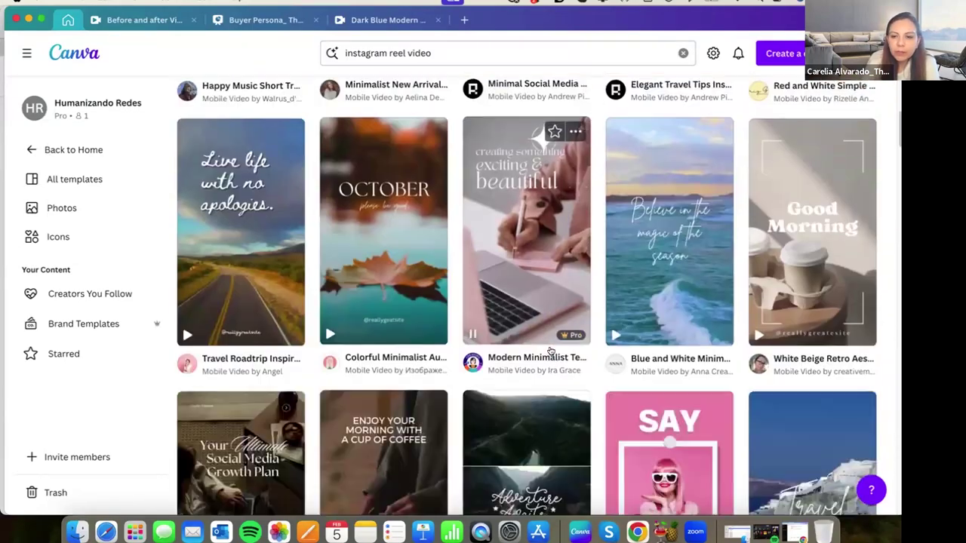
scroll(550, 351, down, 3)
scroll(551, 351, up, 10)
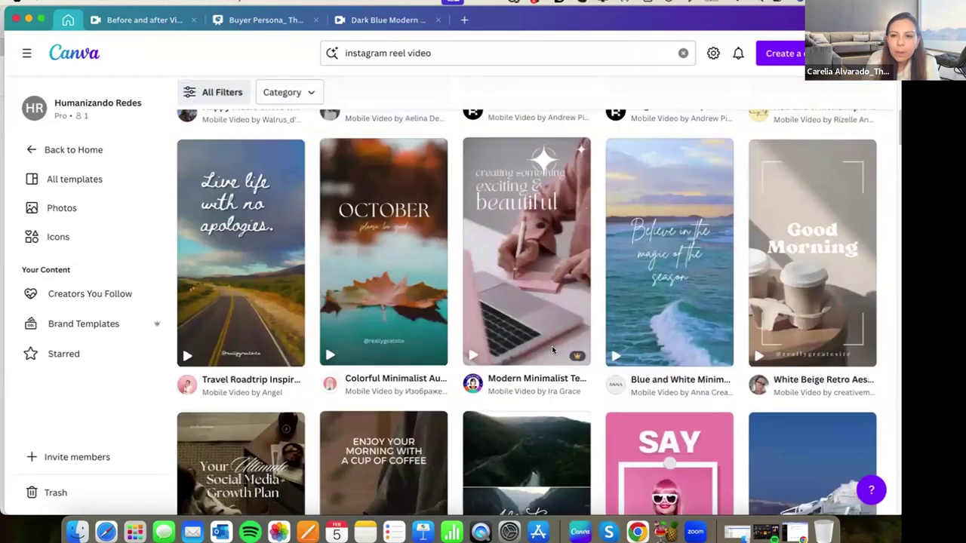
scroll(551, 351, up, 5)
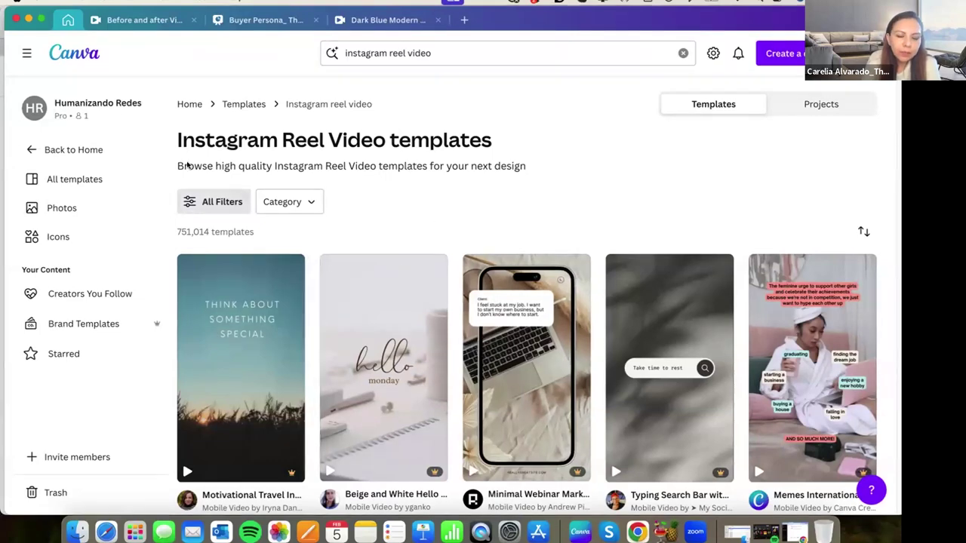
- Open All Filters and browse the filter categories, expanding the Topic options
click(208, 208)
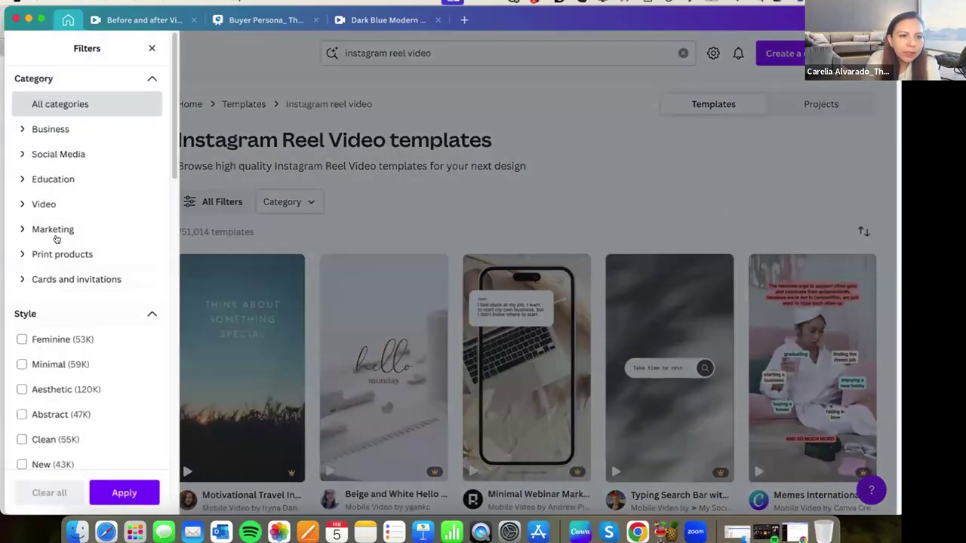
scroll(83, 250, down, 5)
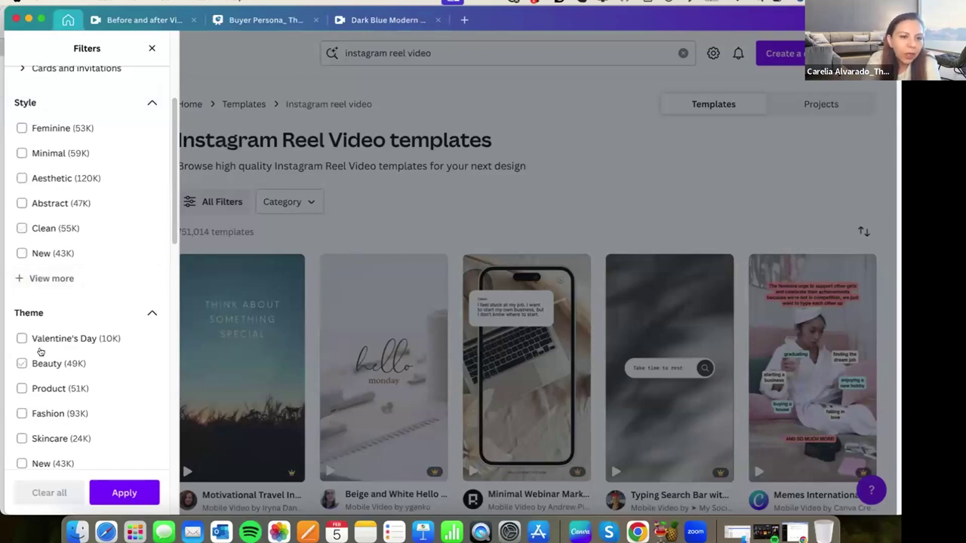
scroll(41, 347, down, 3)
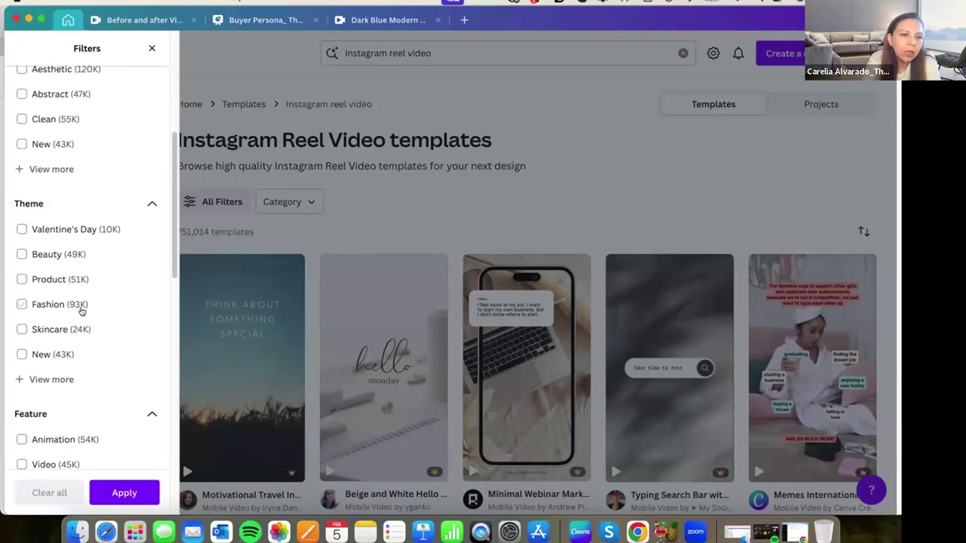
scroll(52, 391, down, 5)
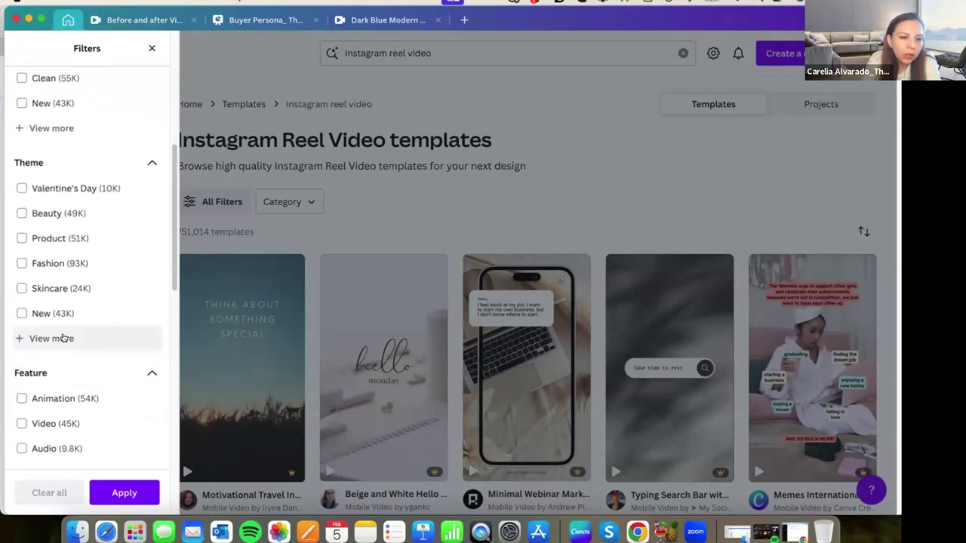
scroll(75, 317, down, 4)
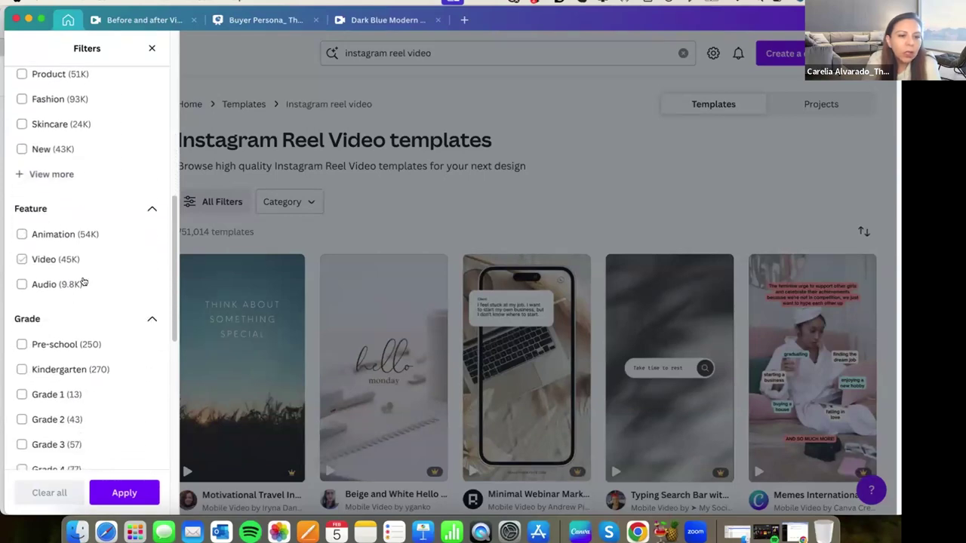
click(83, 293)
scroll(86, 249, down, 1)
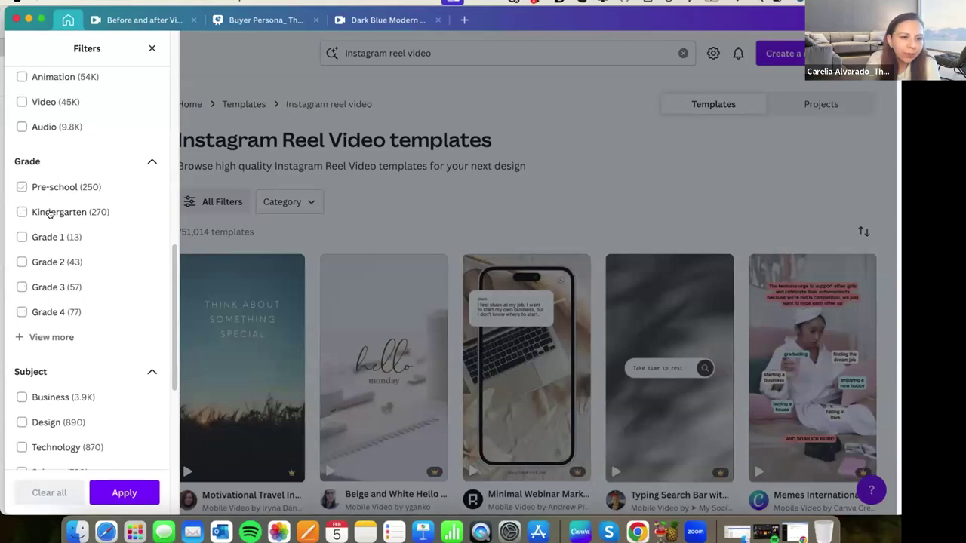
scroll(66, 301, down, 3)
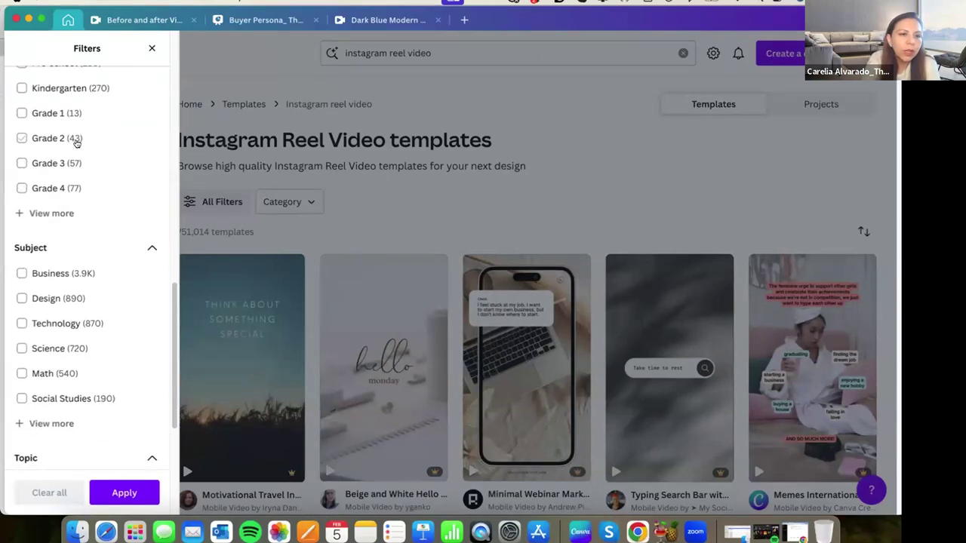
scroll(71, 248, down, 2)
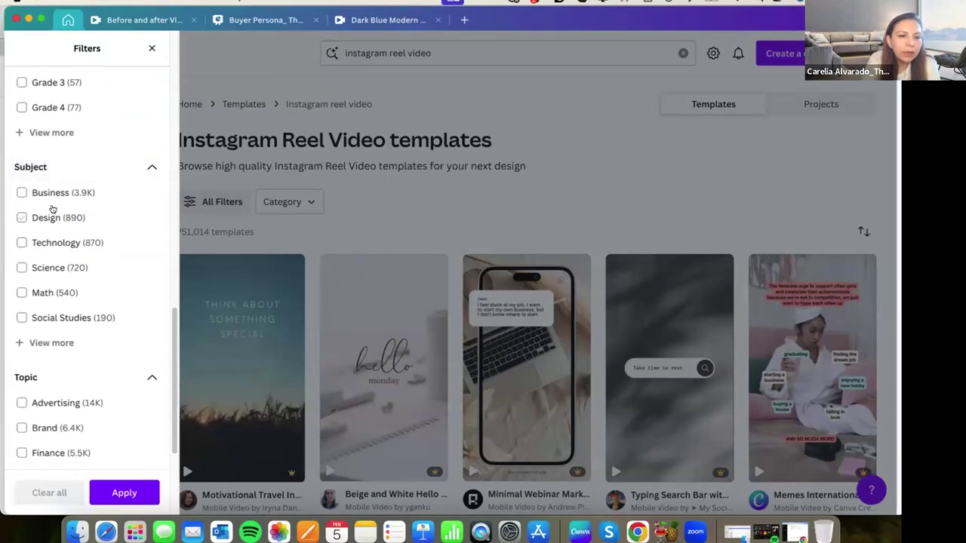
scroll(76, 315, down, 4)
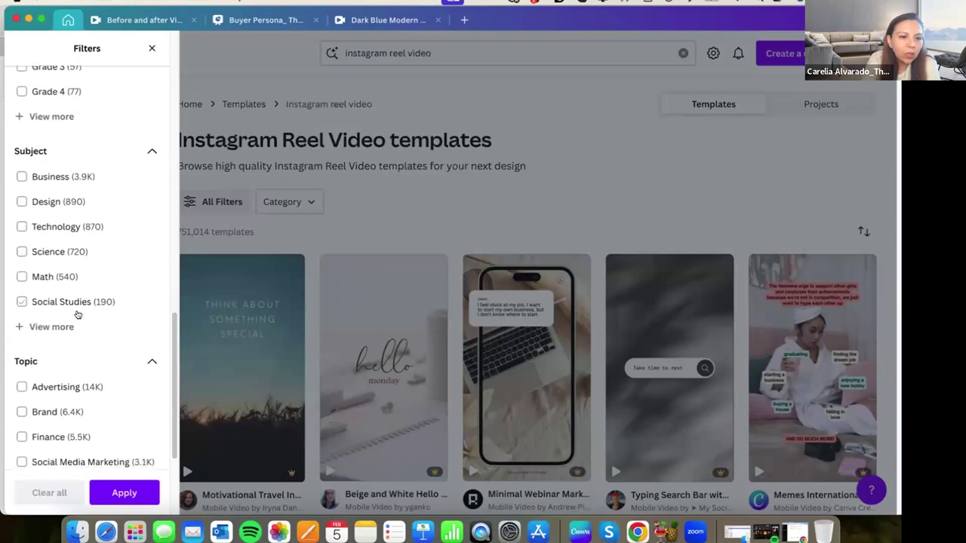
scroll(78, 303, down, 1)
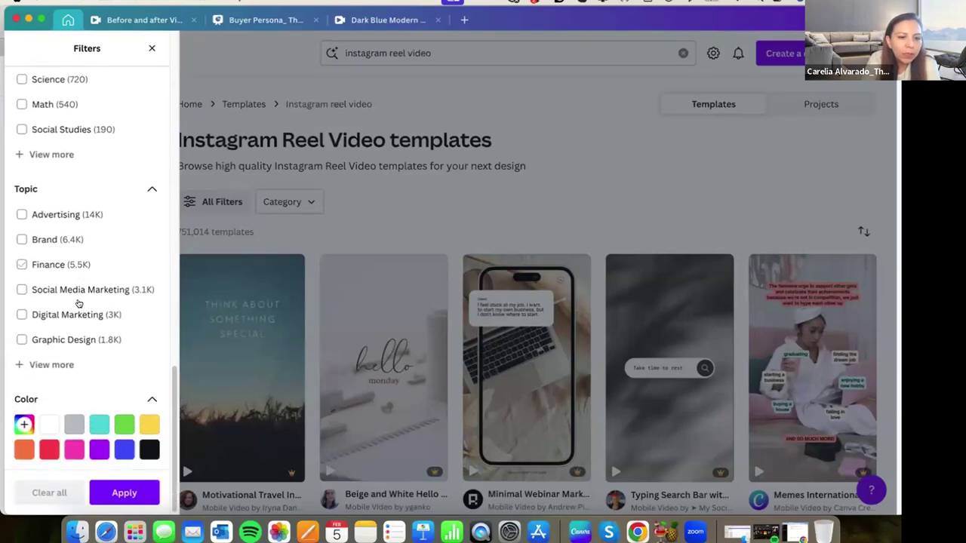
click(38, 362)
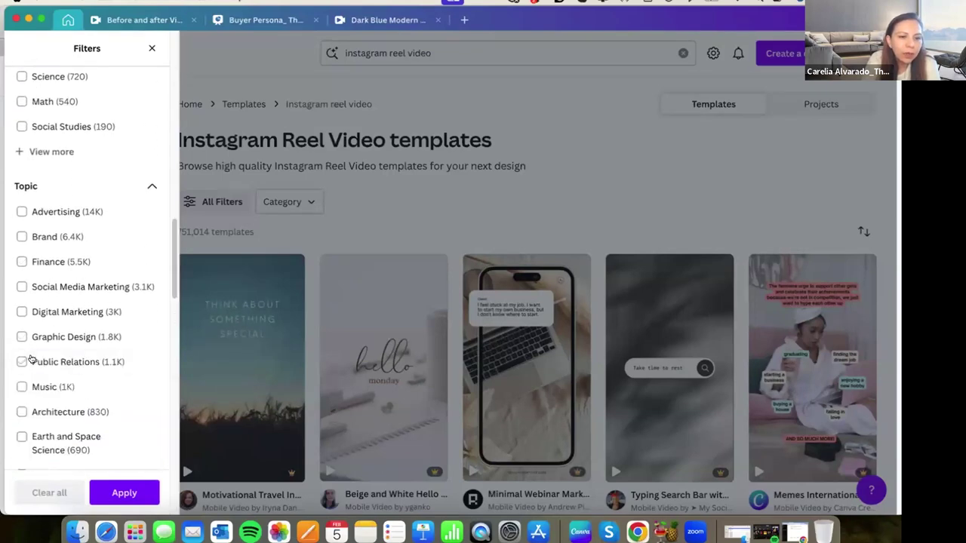
- Expand the Theme list, tick Valentine's Day and apply the filter
scroll(63, 322, down, 5)
scroll(82, 279, down, 2)
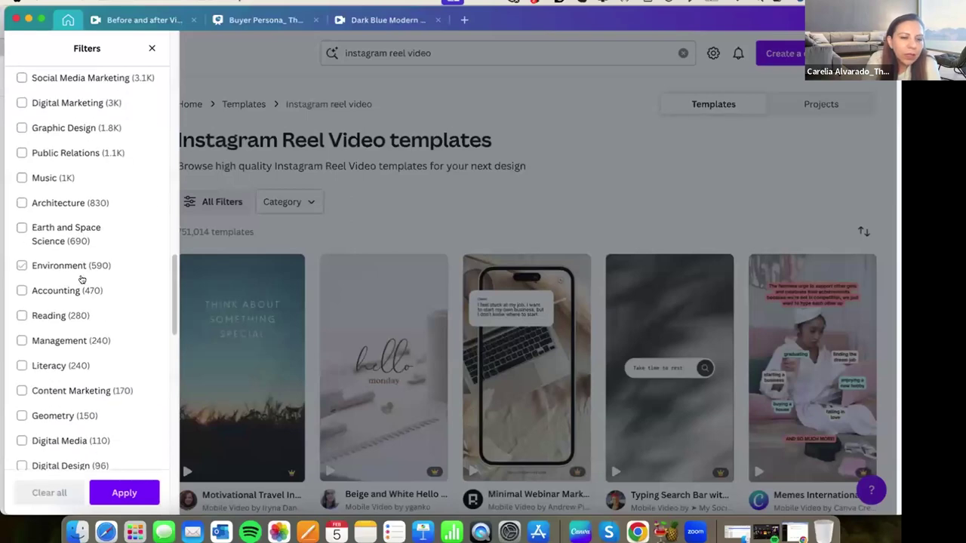
scroll(81, 279, up, 14)
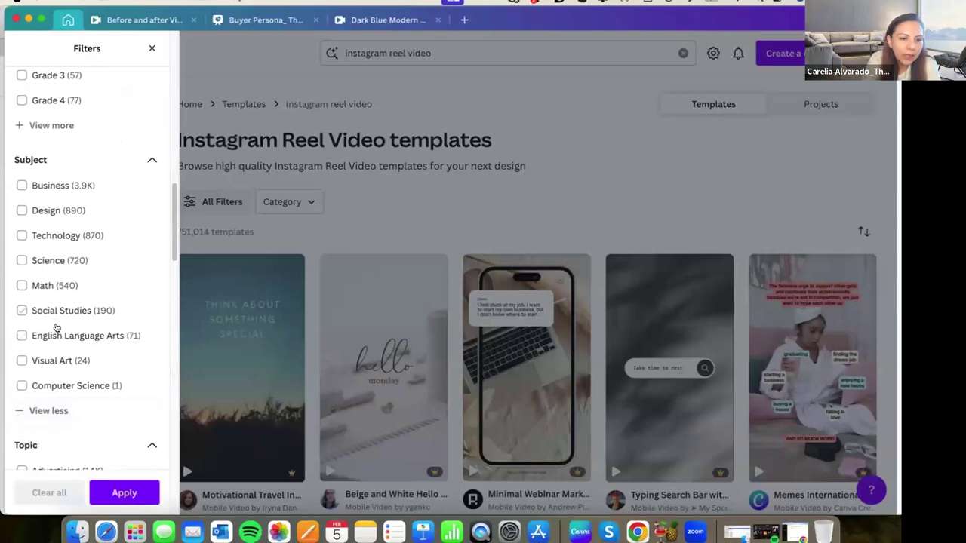
scroll(56, 327, up, 11)
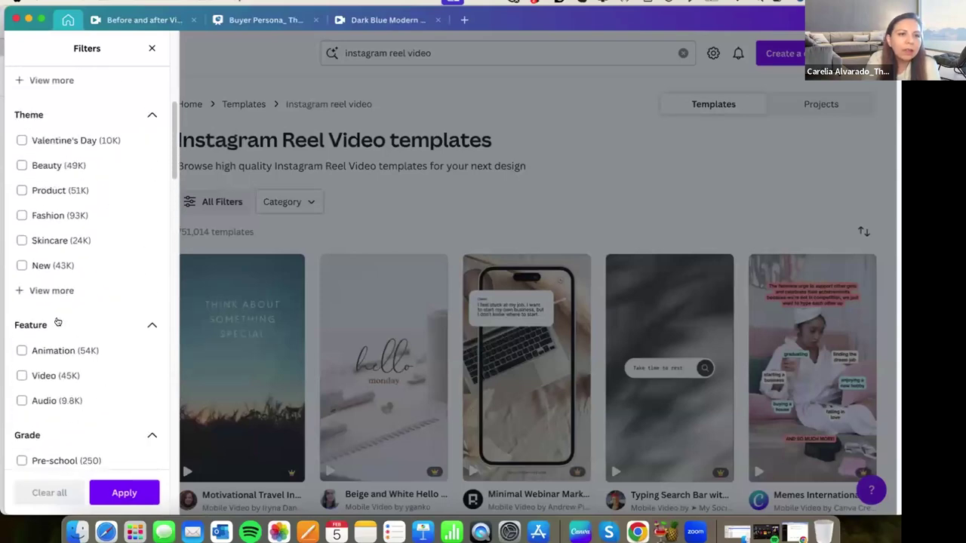
click(57, 319)
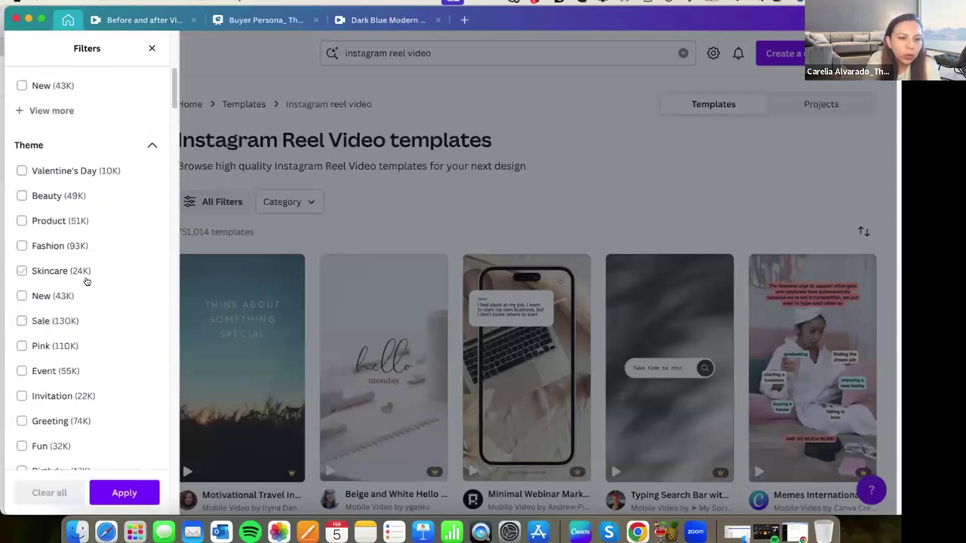
scroll(87, 300, down, 7)
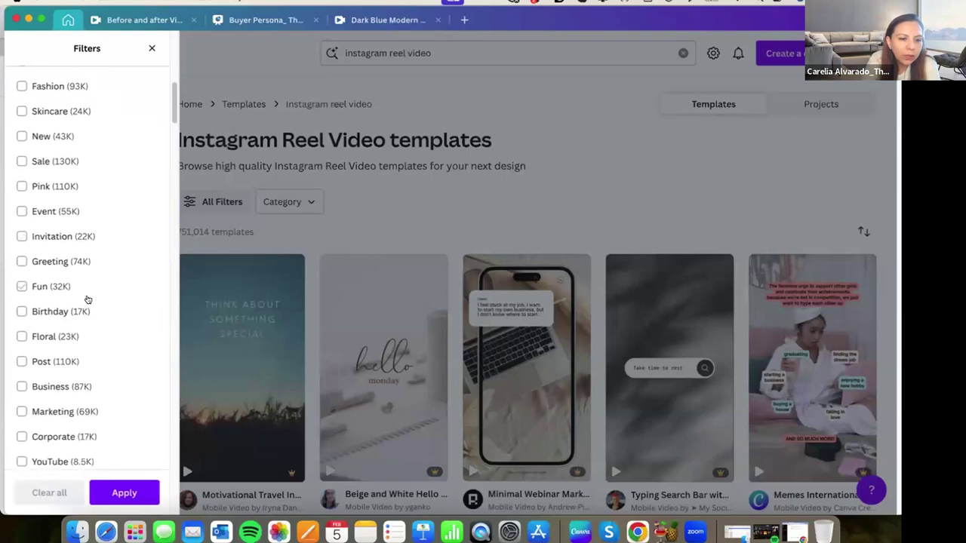
click(87, 299)
scroll(87, 300, down, 5)
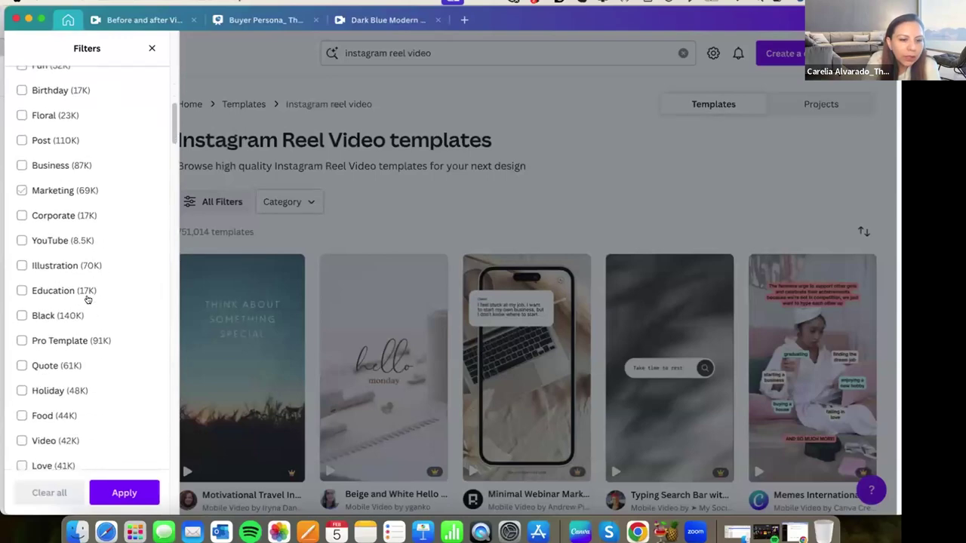
scroll(88, 299, up, 13)
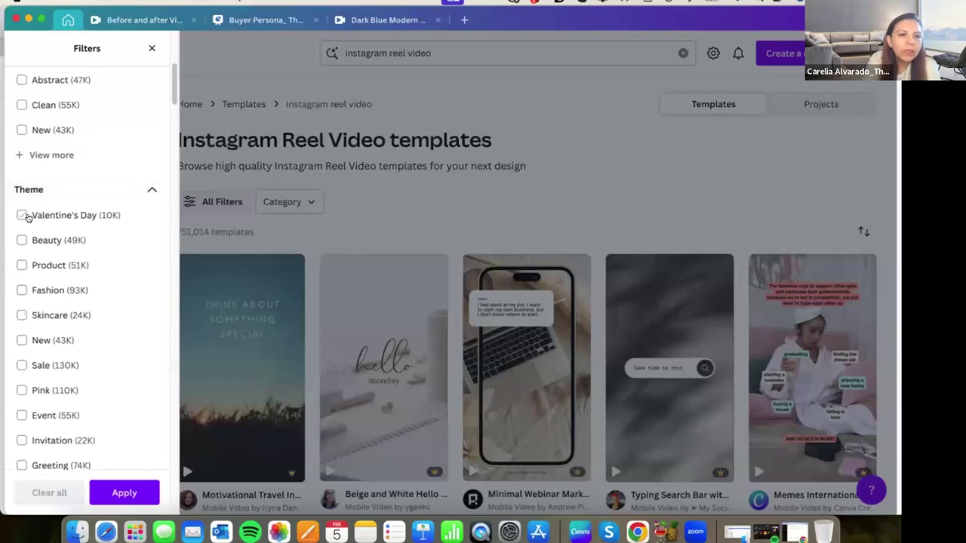
click(22, 216)
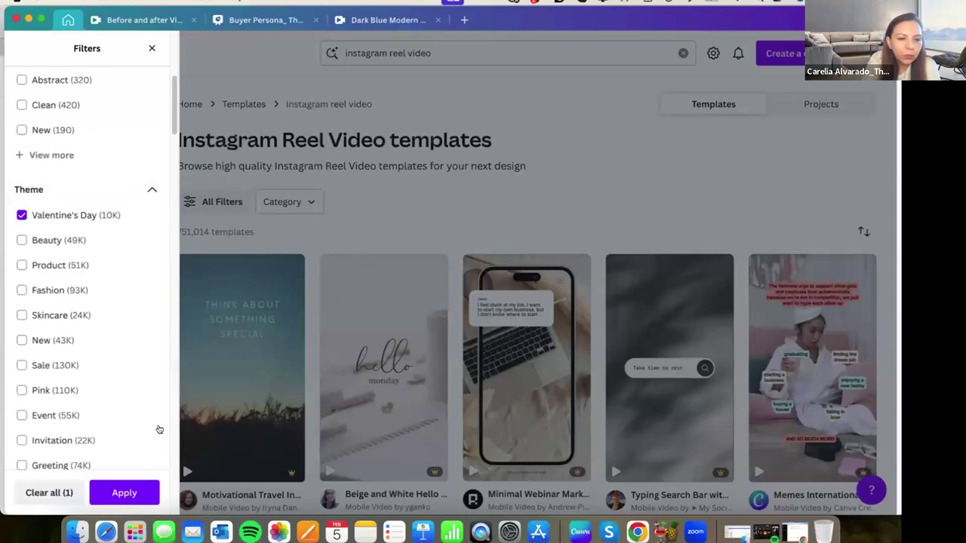
click(125, 493)
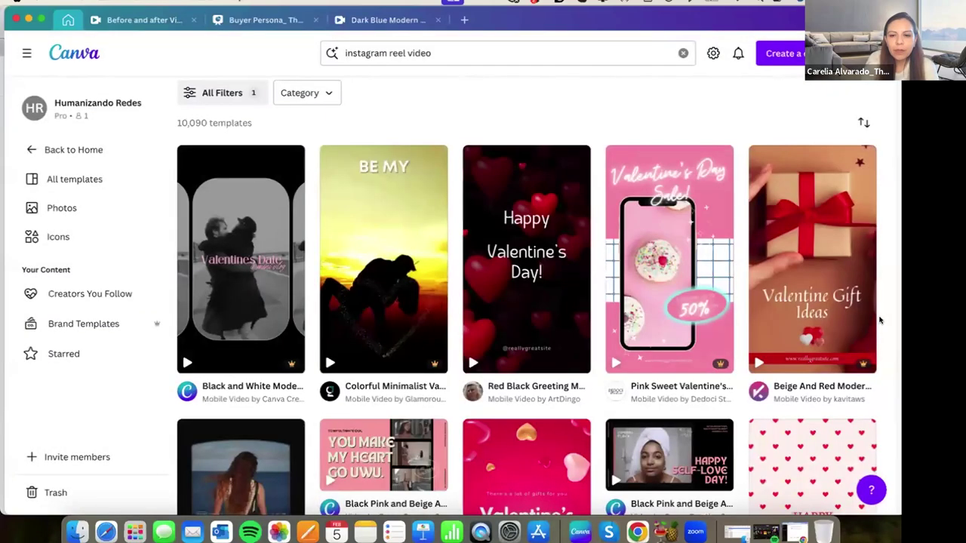
scroll(620, 332, down, 2)
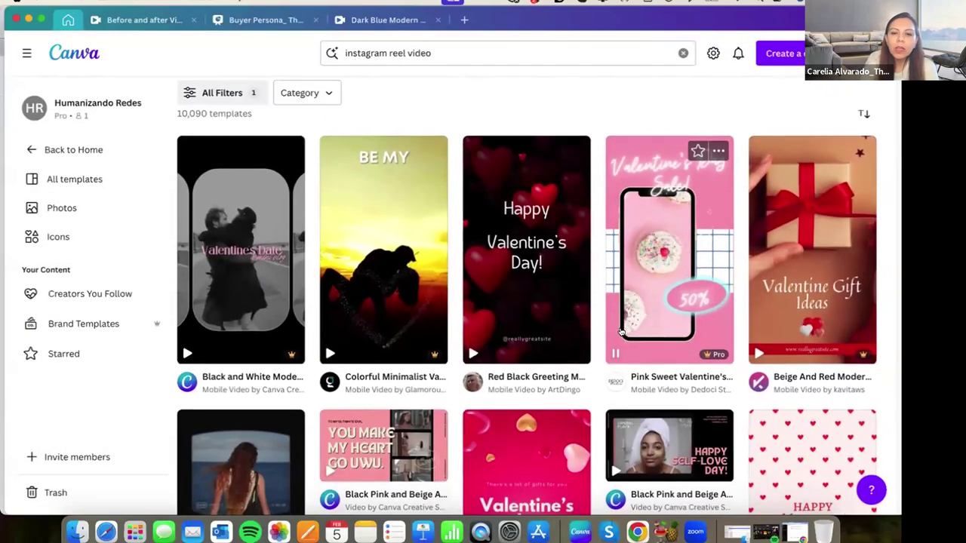
scroll(620, 332, down, 7)
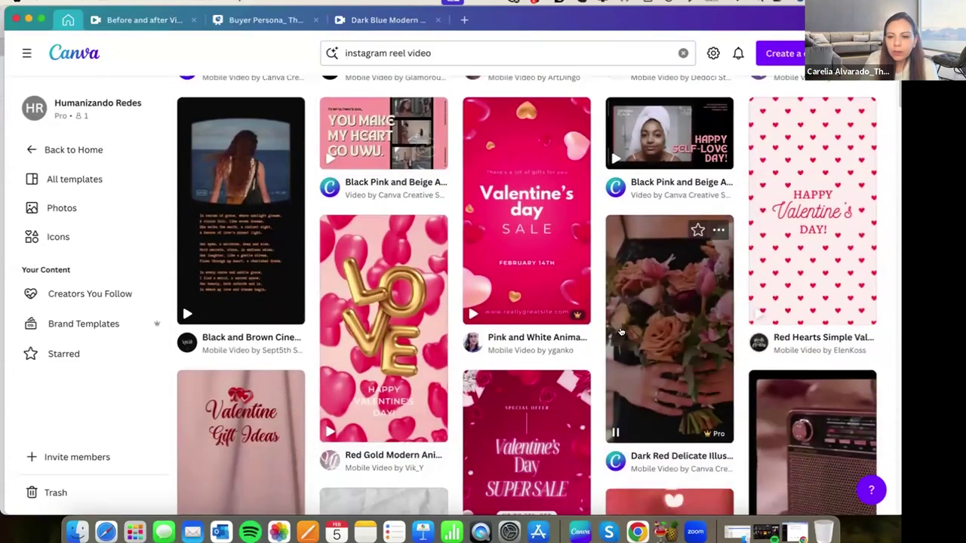
scroll(620, 332, down, 5)
scroll(620, 332, down, 5)
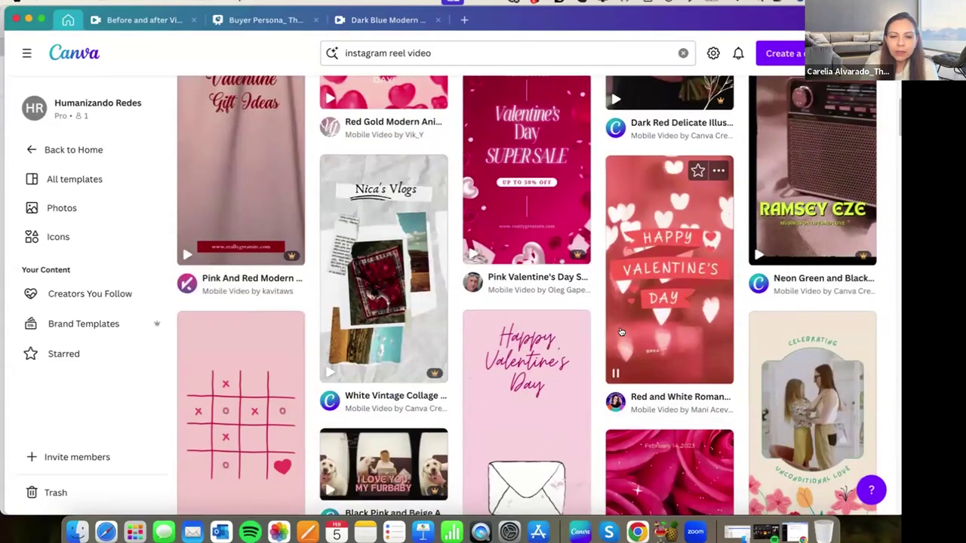
scroll(620, 332, down, 1)
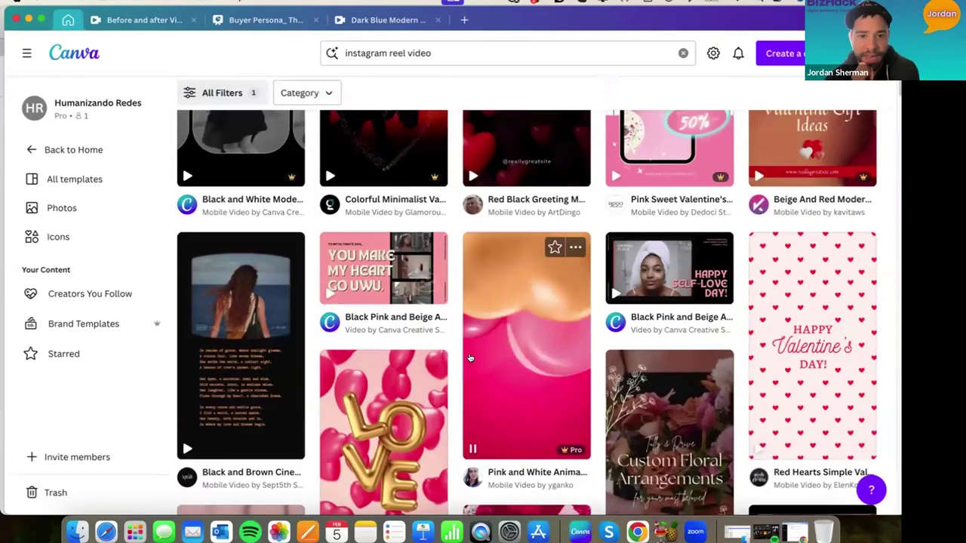
scroll(469, 358, up, 5)
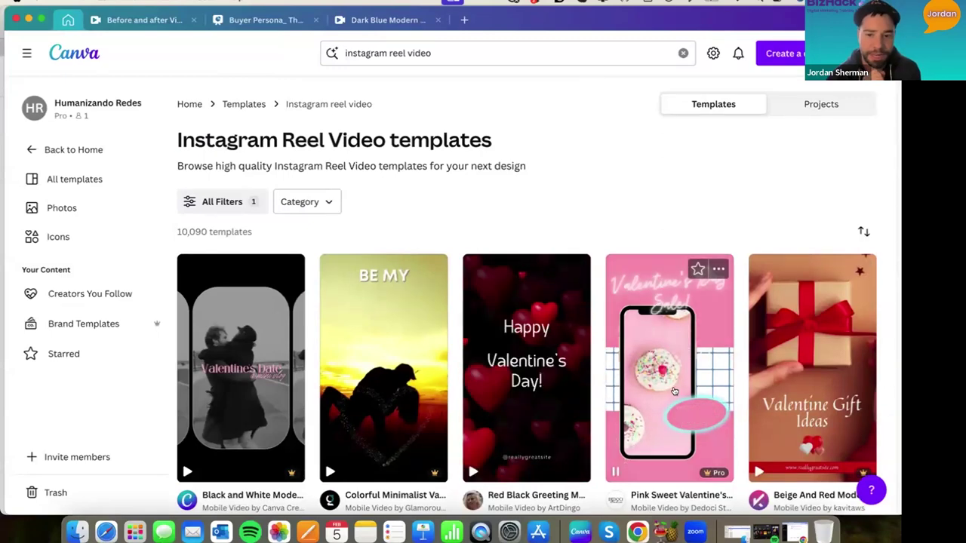
scroll(817, 383, down, 1)
scroll(817, 382, down, 1)
scroll(818, 381, down, 2)
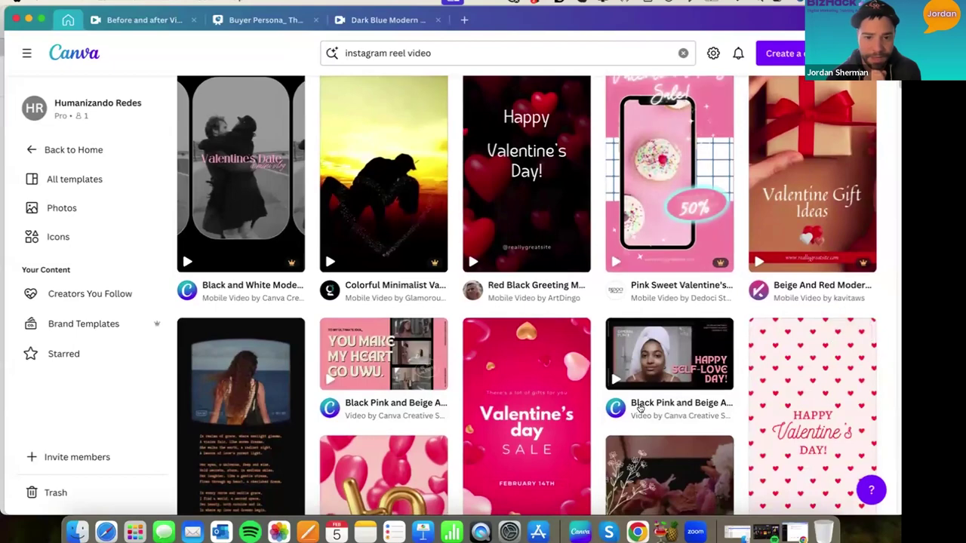
scroll(640, 407, down, 5)
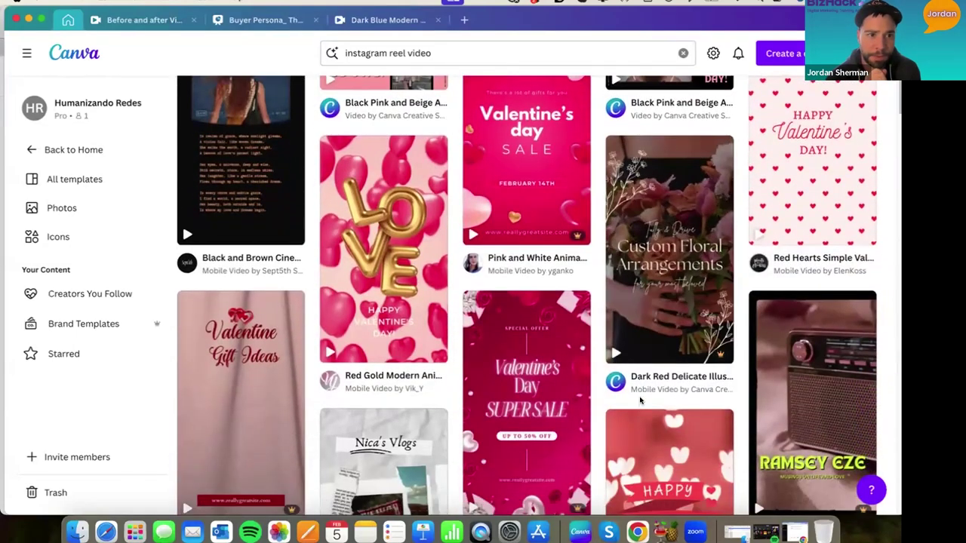
scroll(709, 442, down, 1)
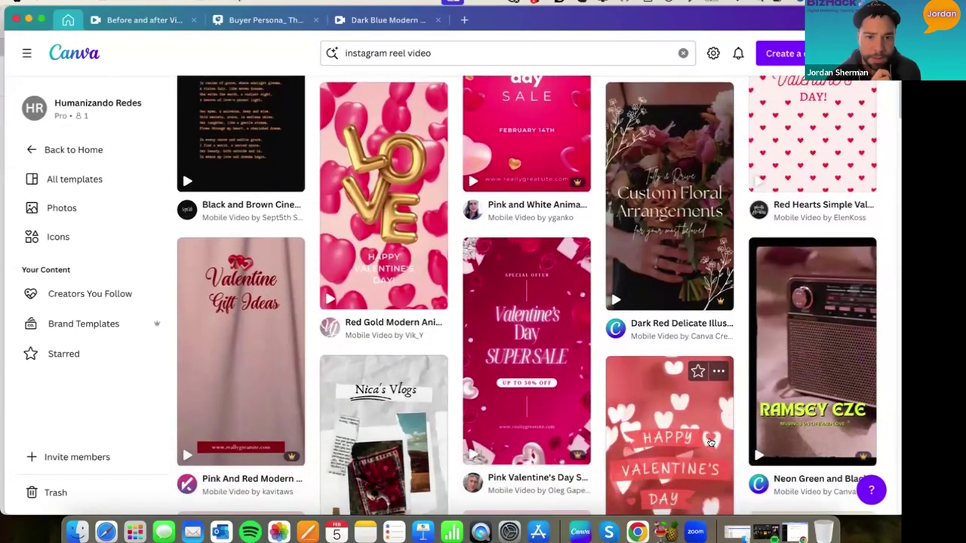
scroll(709, 442, down, 3)
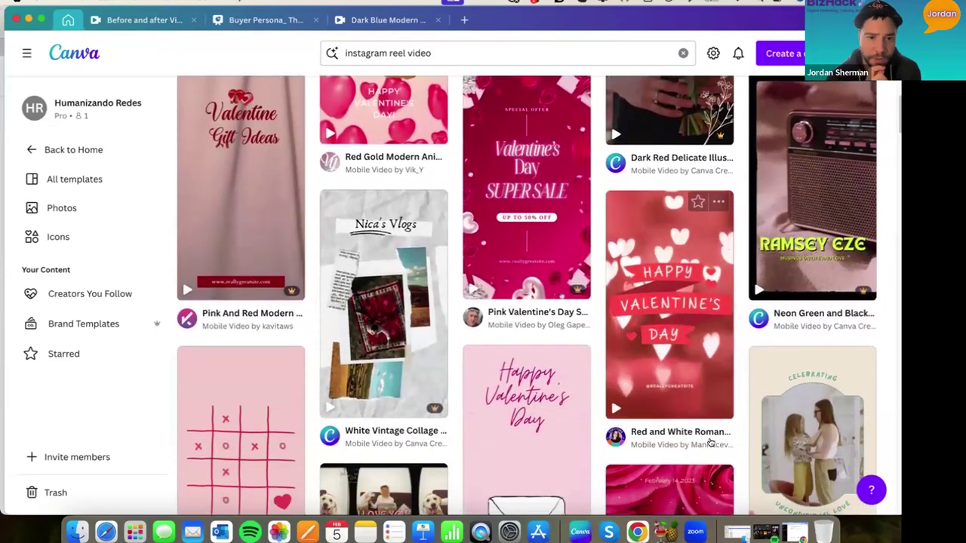
scroll(710, 442, down, 3)
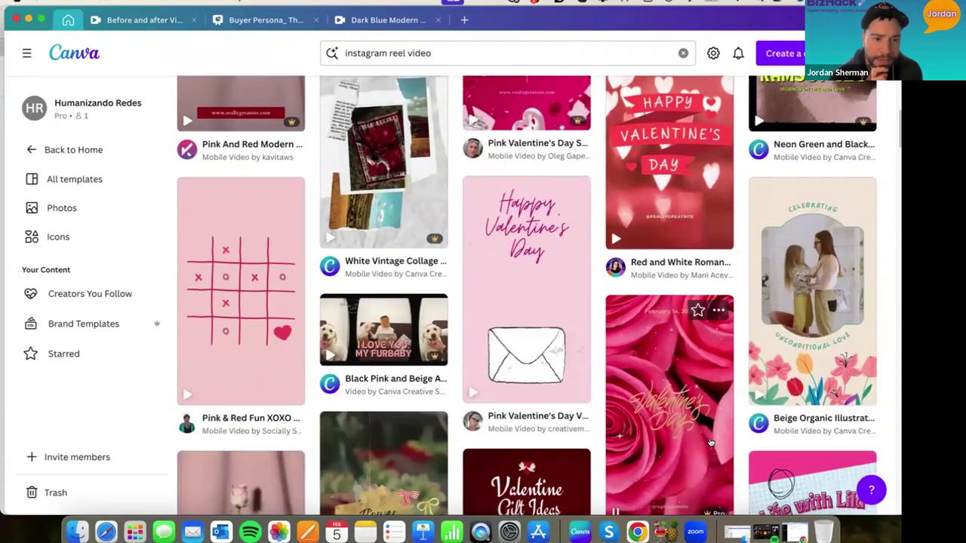
scroll(710, 442, down, 1)
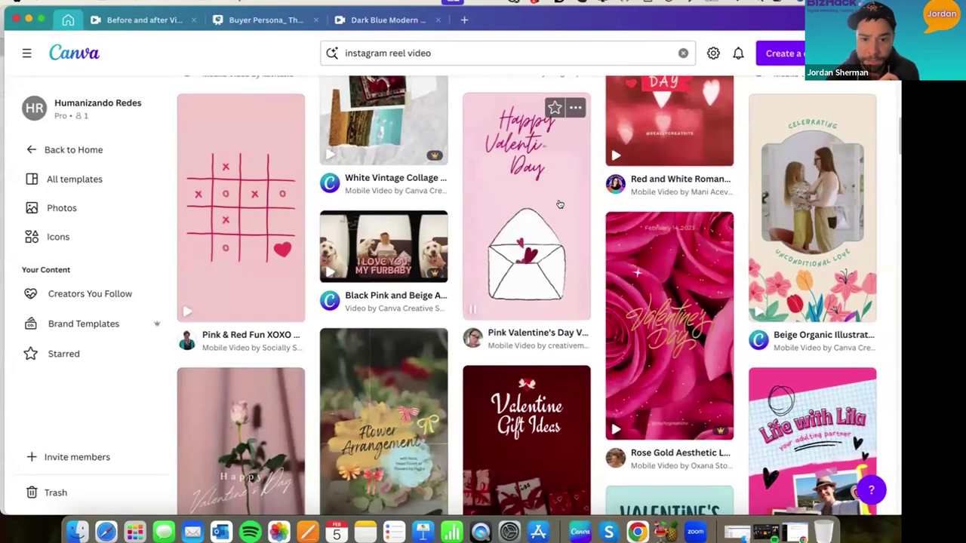
click(532, 278)
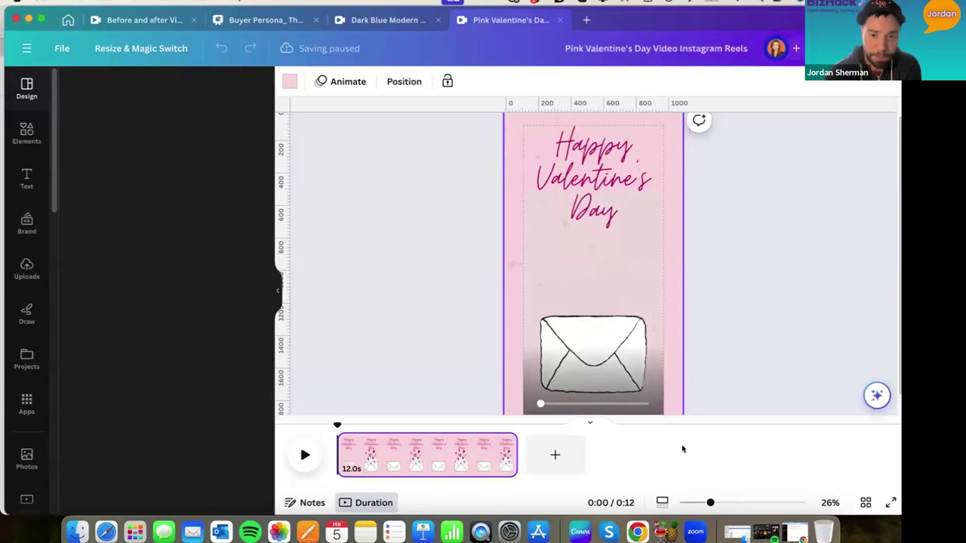
- Play the Pink Valentine's Day template's animation preview, then stop it
click(305, 454)
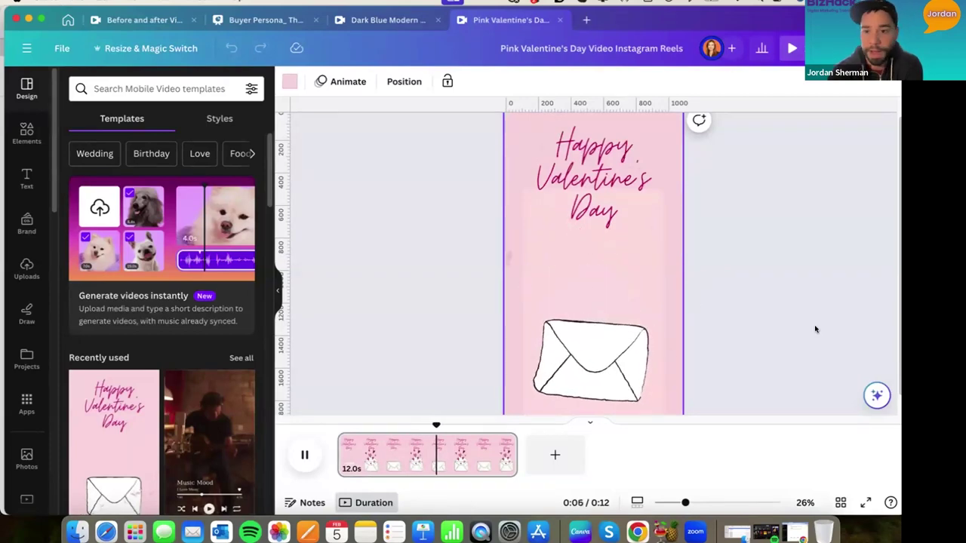
scroll(728, 272, up, 1)
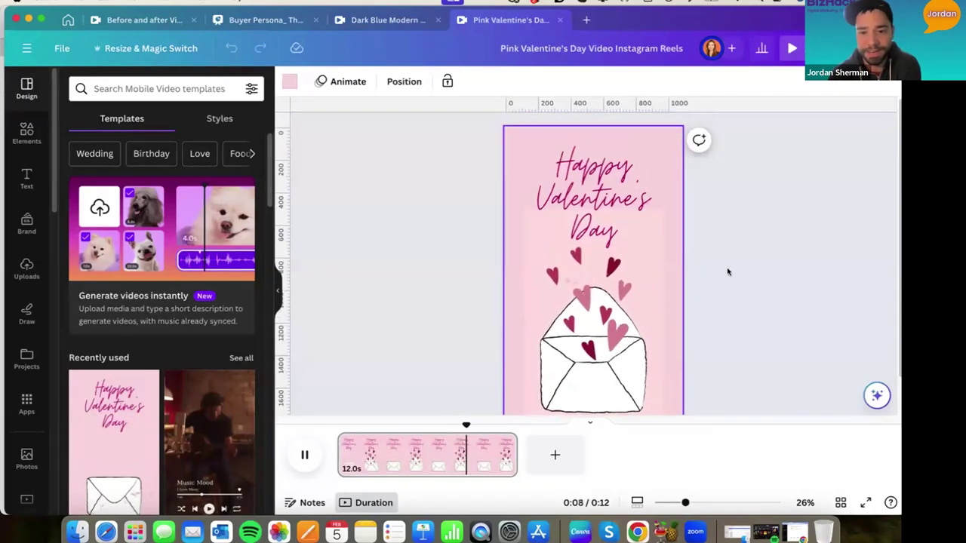
click(623, 160)
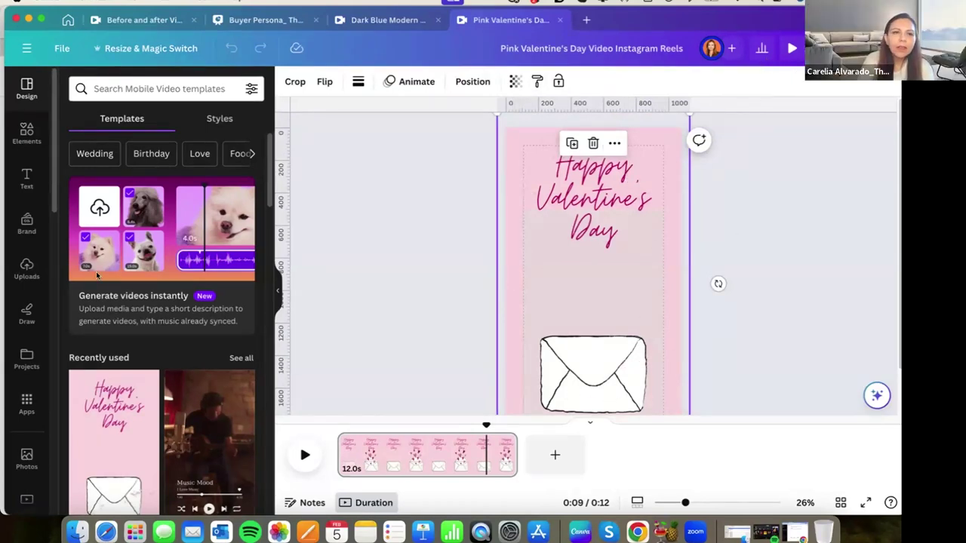
- Return to the 'Before and after Video in Canva' design and preview the page 1 speaker video
click(123, 19)
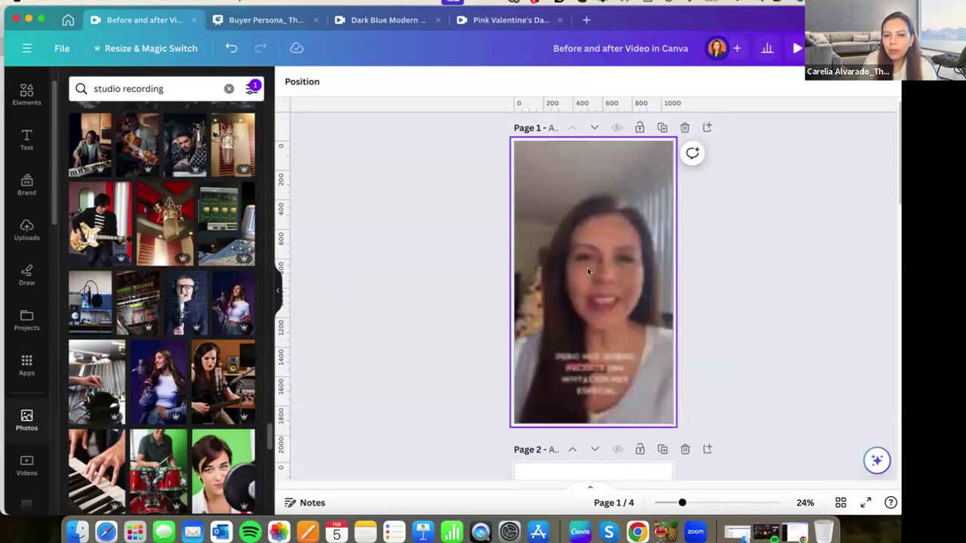
click(627, 282)
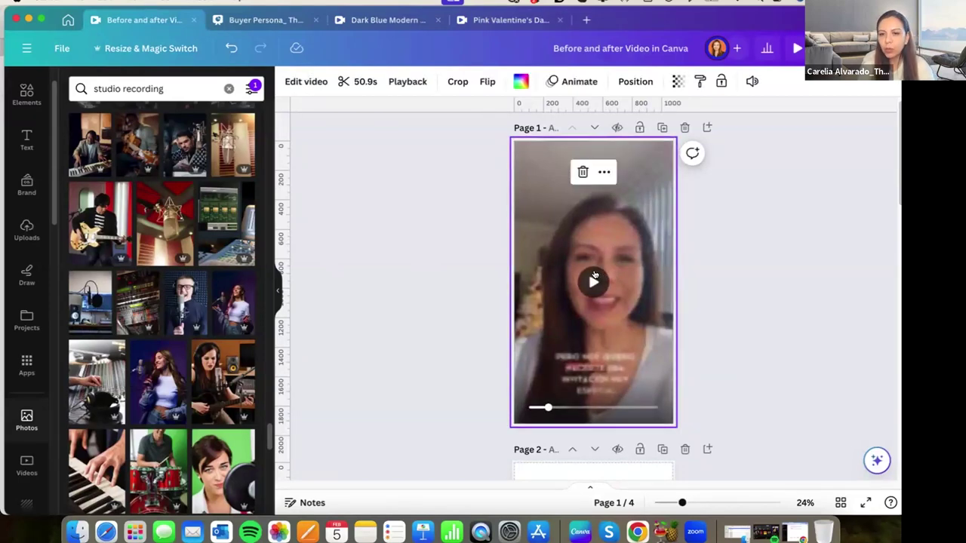
click(592, 291)
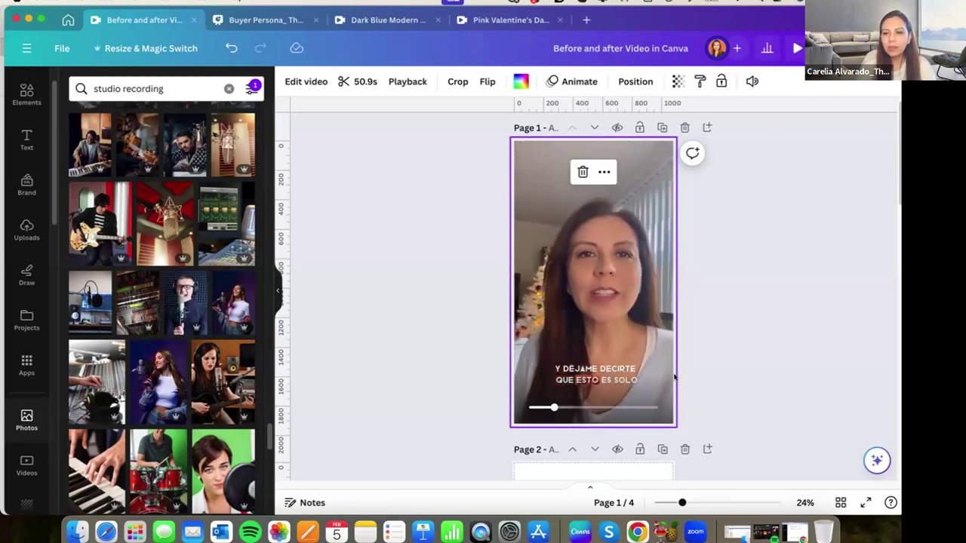
mouse_move(593, 287)
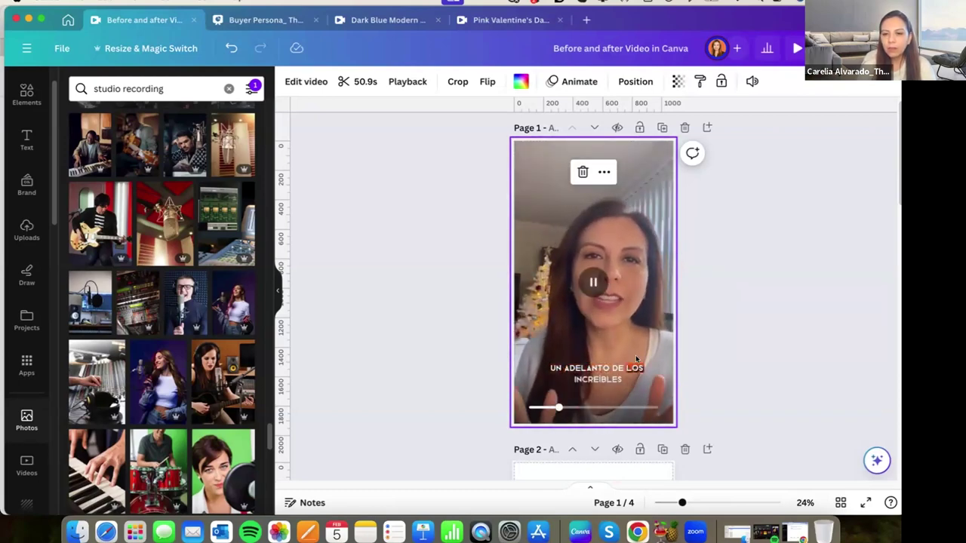
click(593, 287)
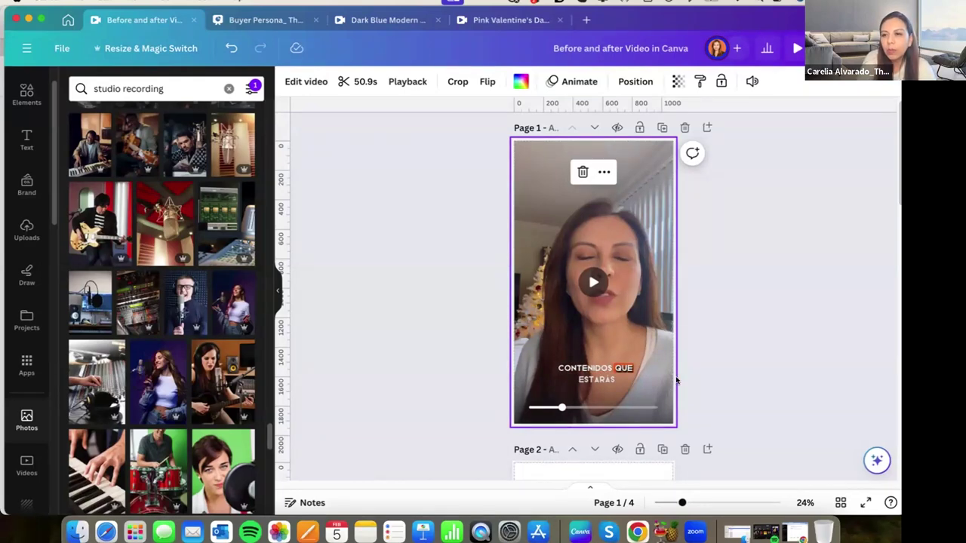
scroll(657, 355, down, 1)
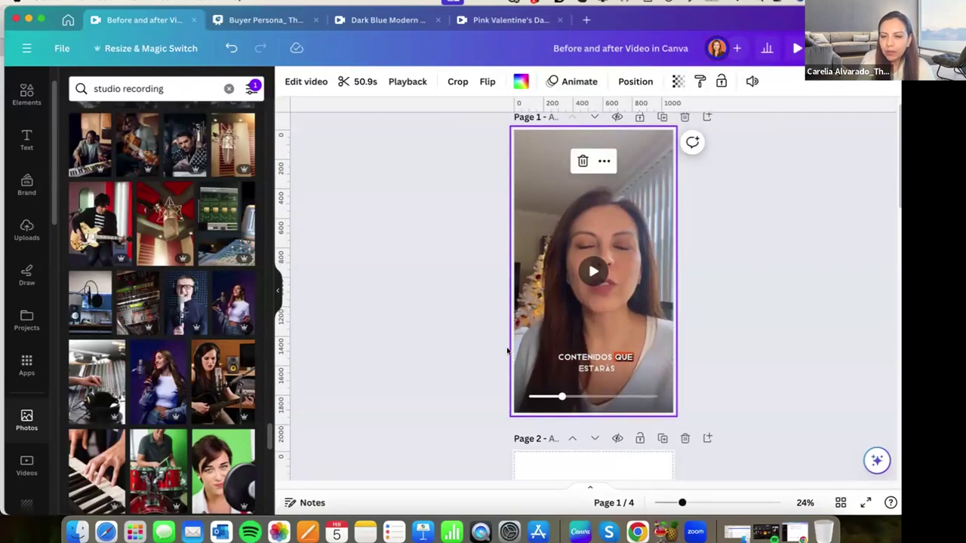
scroll(596, 360, down, 1)
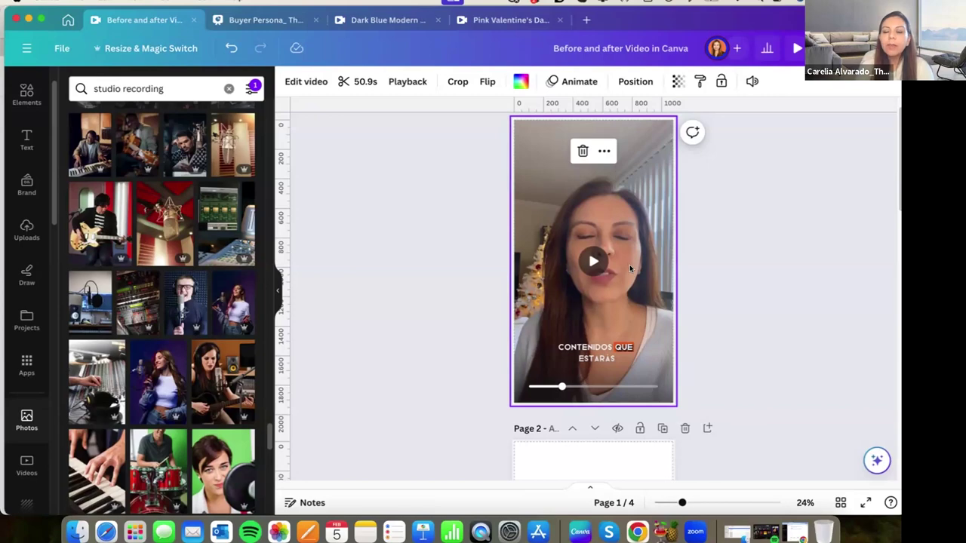
- Duplicate page 1 of the design
scroll(638, 280, down, 5)
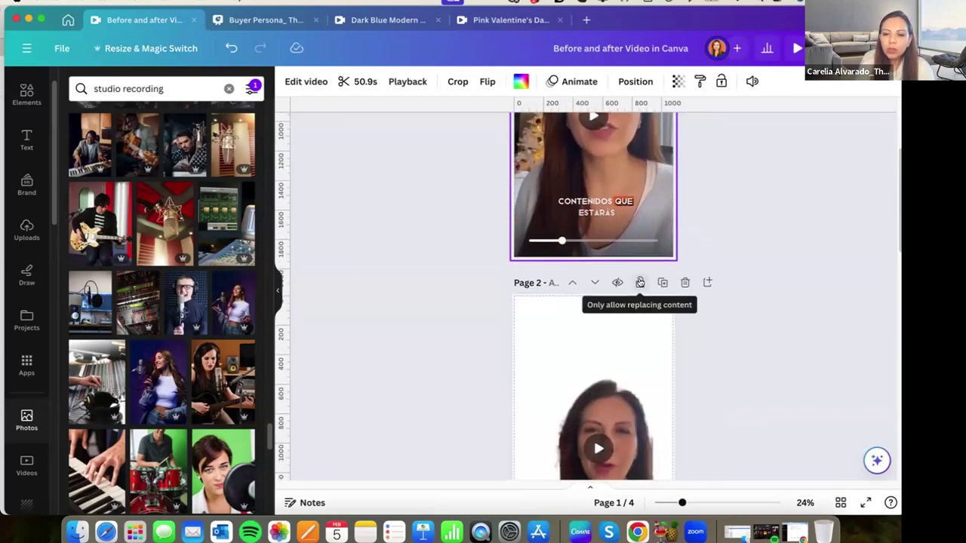
click(639, 445)
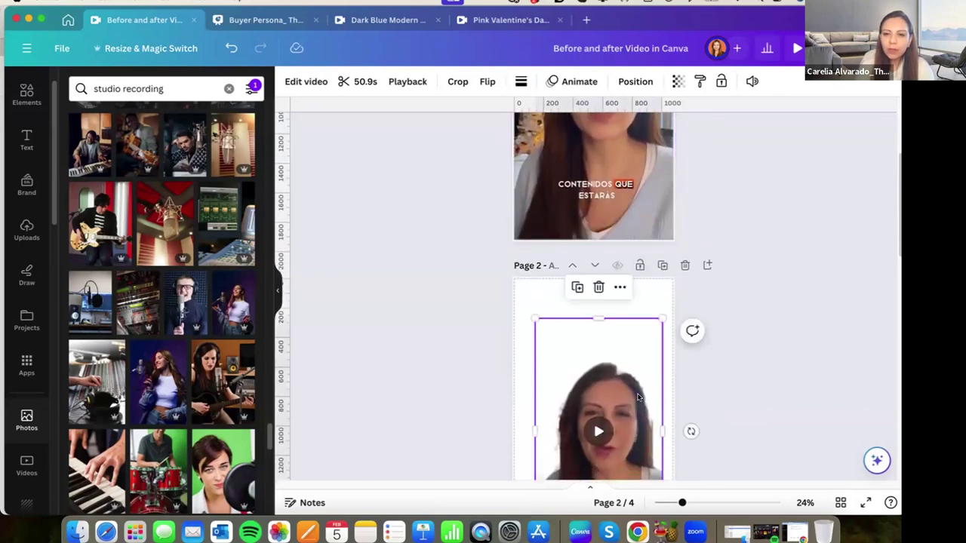
scroll(643, 149, up, 3)
click(660, 138)
scroll(689, 302, down, 3)
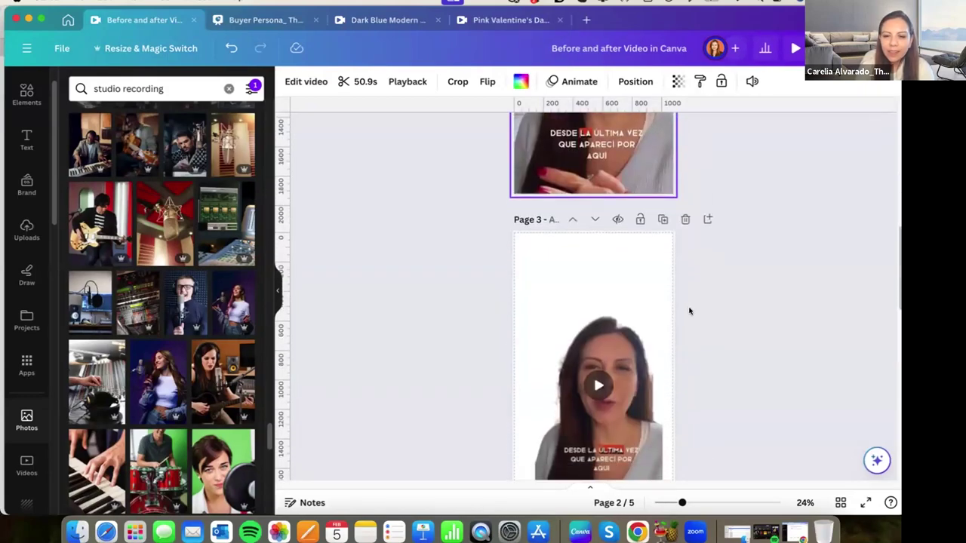
scroll(688, 310, up, 4)
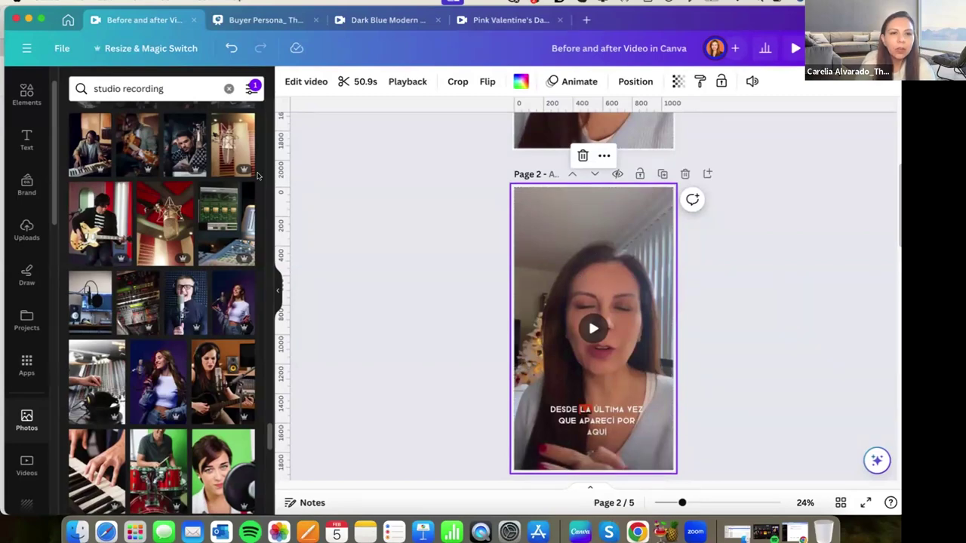
- Apply Background Remover to the copied speaker video and preview it on page 4
click(307, 86)
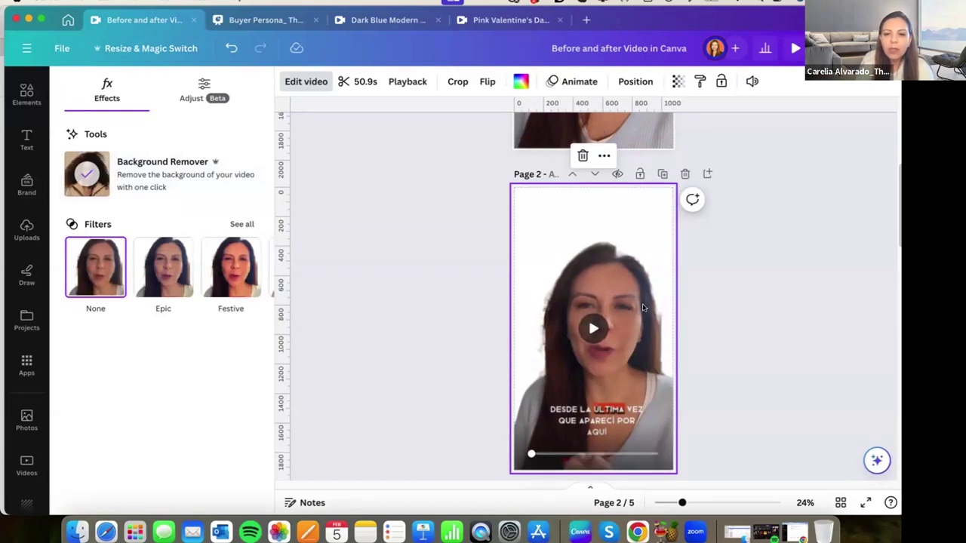
scroll(642, 303, down, 2)
scroll(642, 303, down, 6)
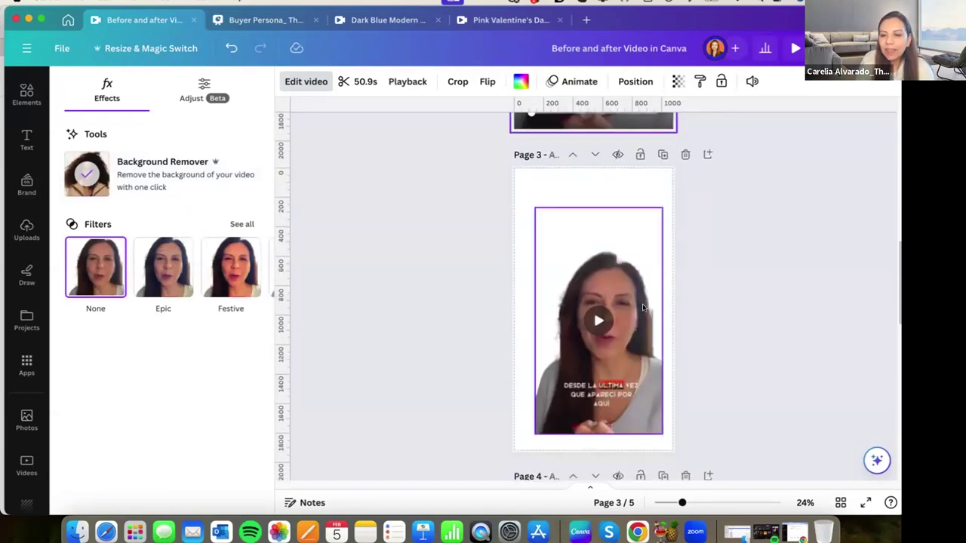
scroll(642, 304, down, 4)
scroll(346, 312, down, 4)
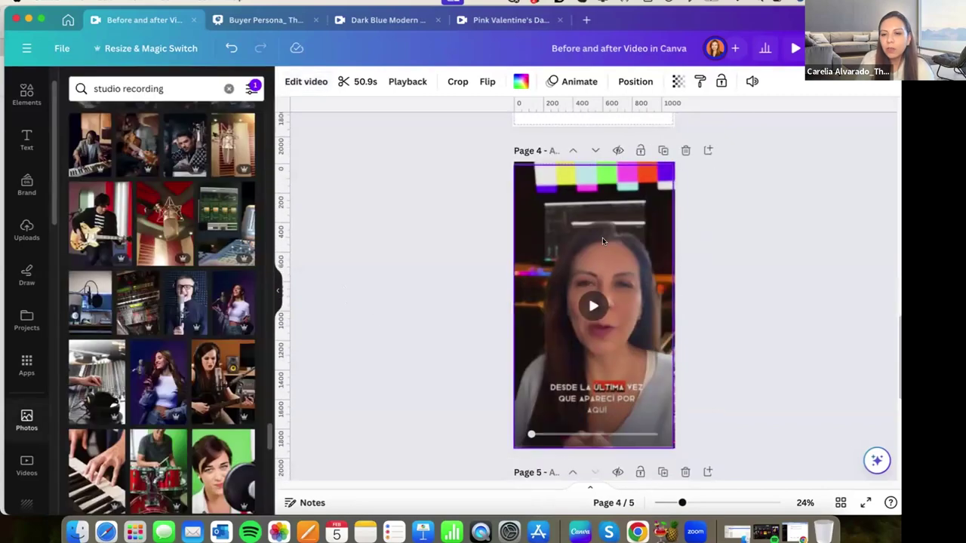
click(594, 305)
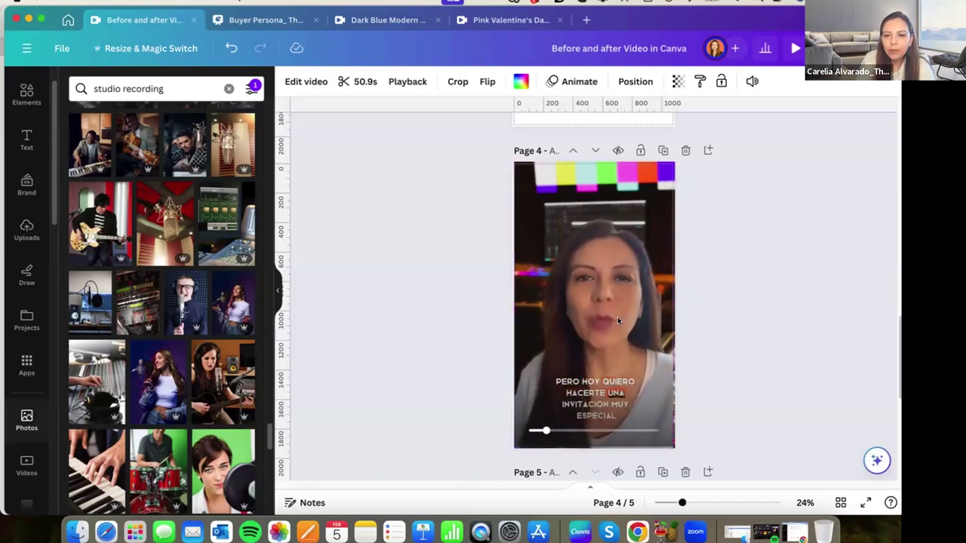
click(592, 306)
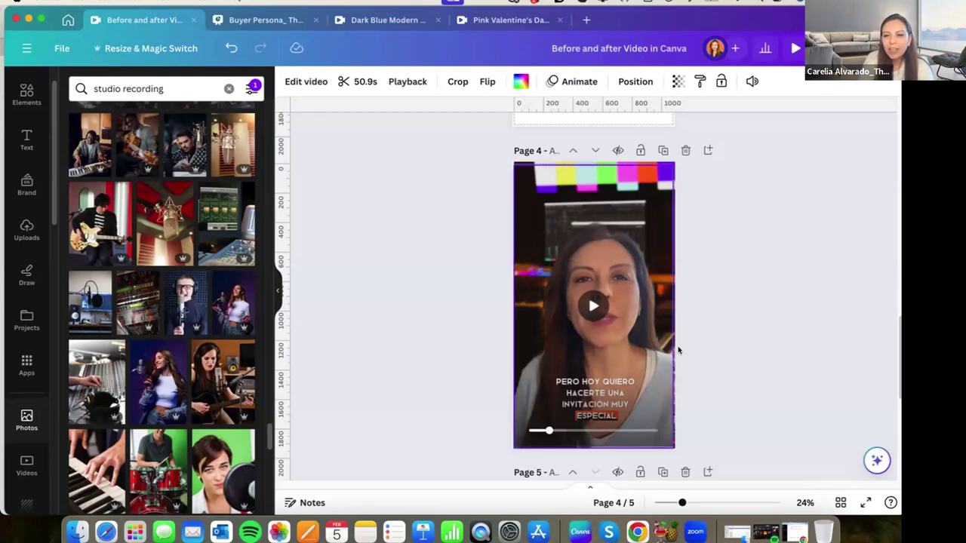
scroll(677, 350, down, 5)
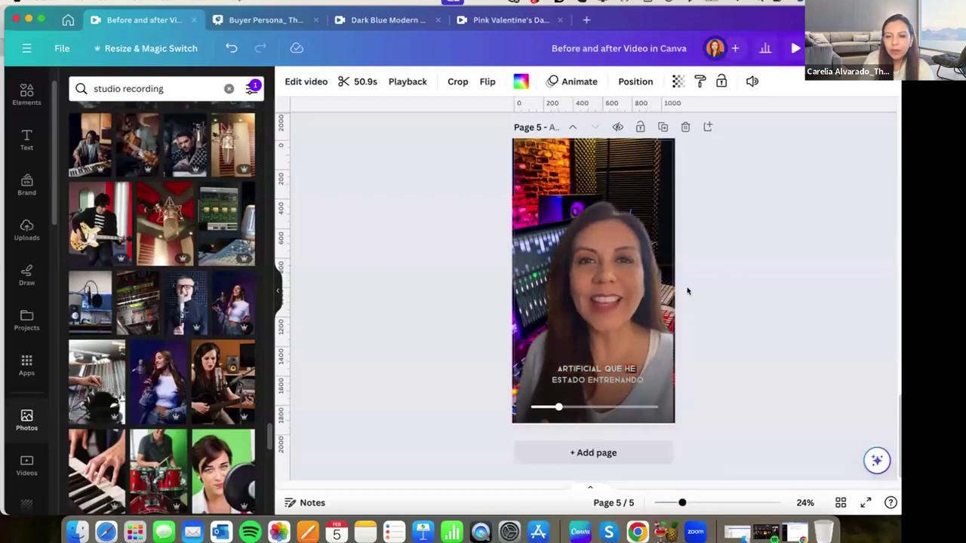
click(593, 284)
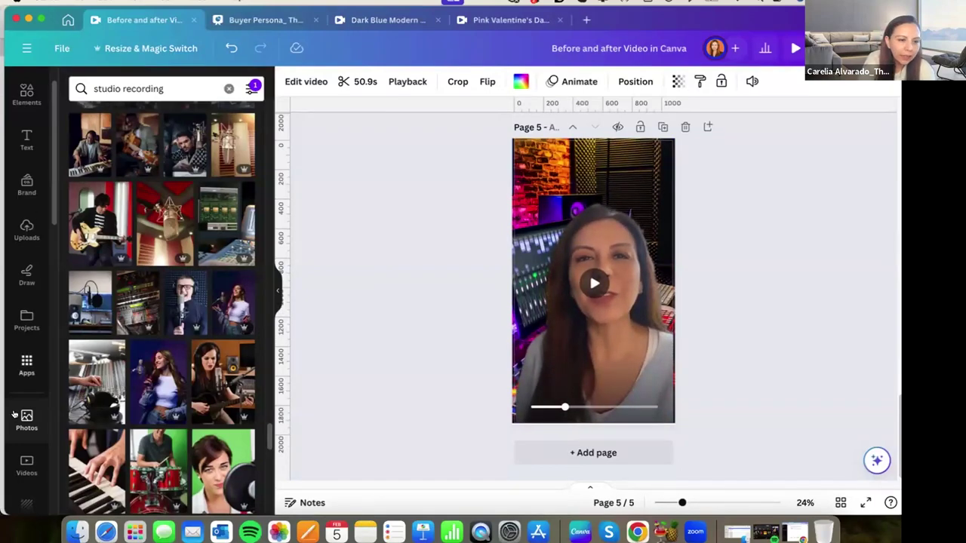
- Rerun the recent 'studio recording' photo search and filter it to Vertical orientation
click(22, 419)
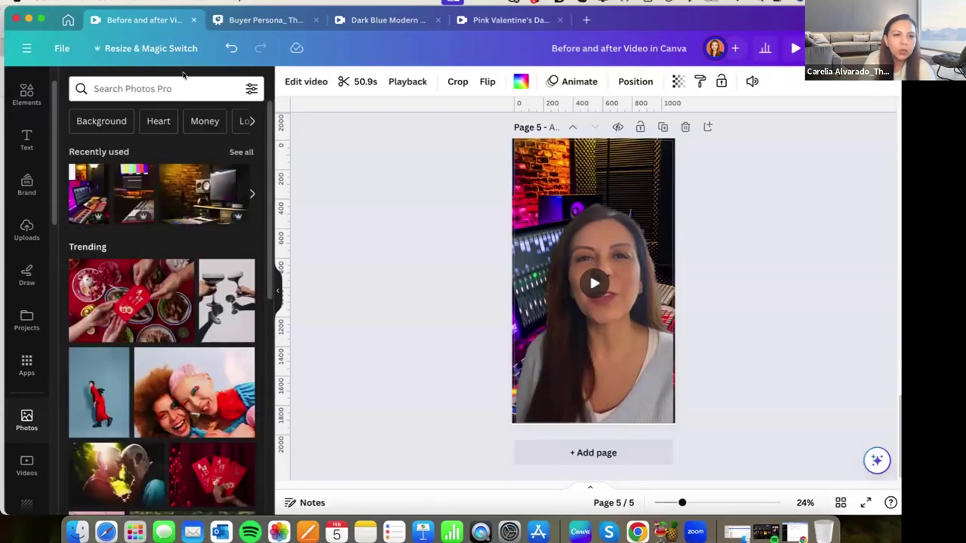
click(153, 83)
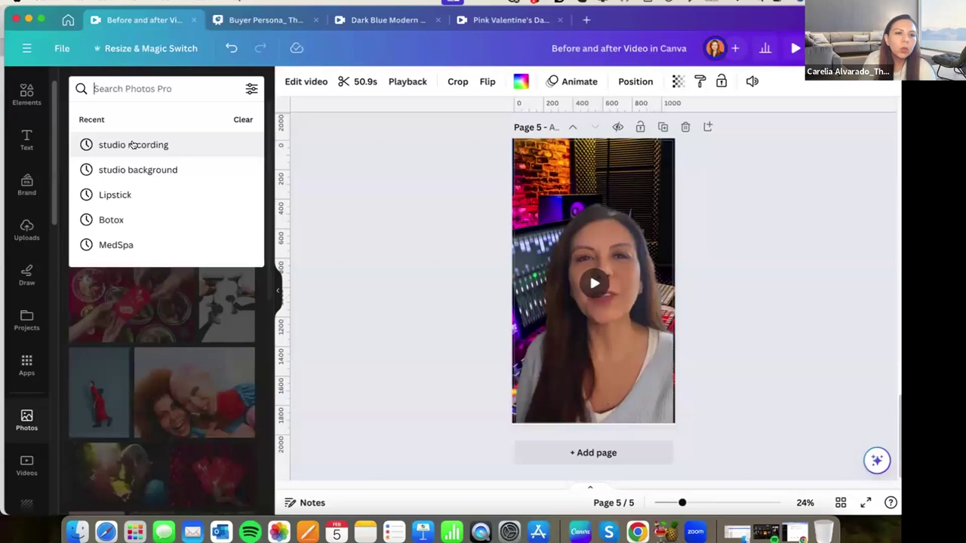
click(132, 144)
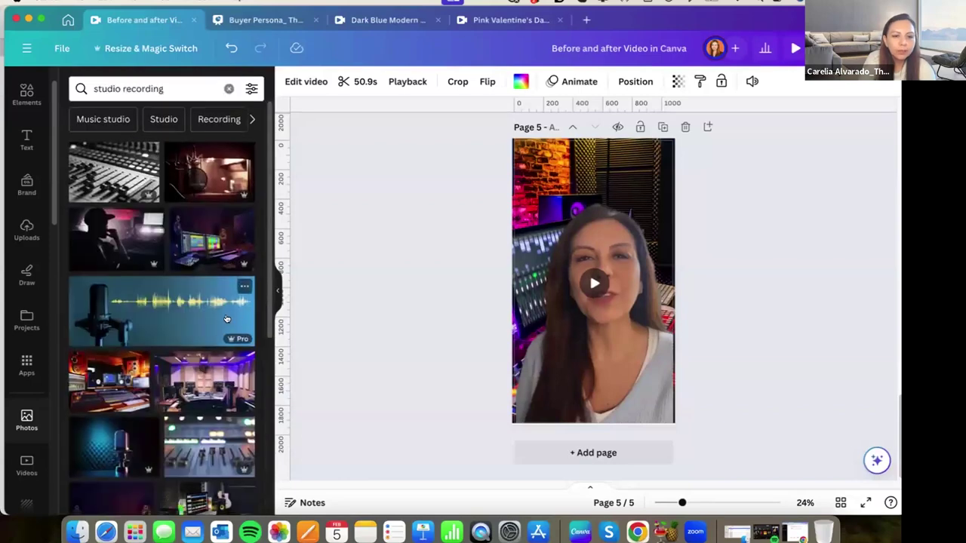
scroll(226, 319, down, 8)
scroll(227, 319, up, 8)
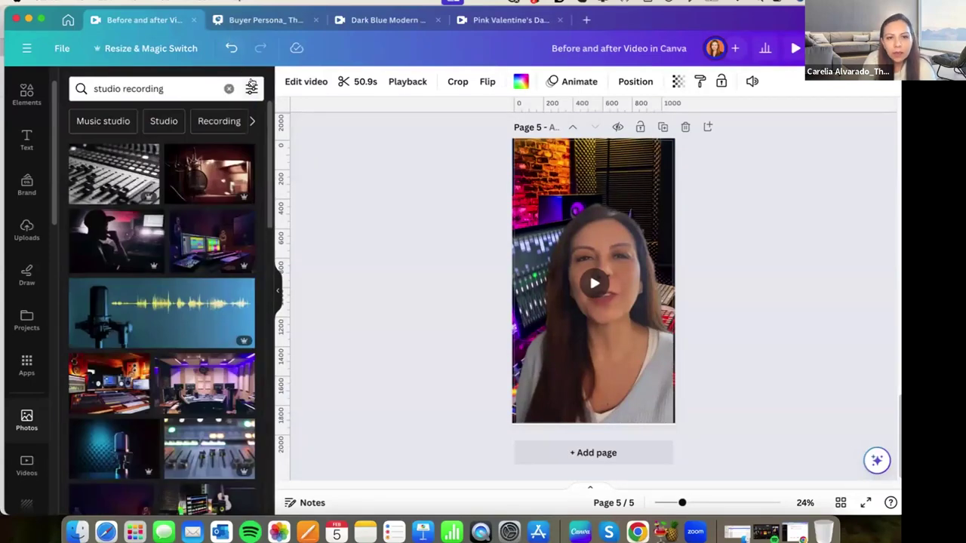
click(251, 90)
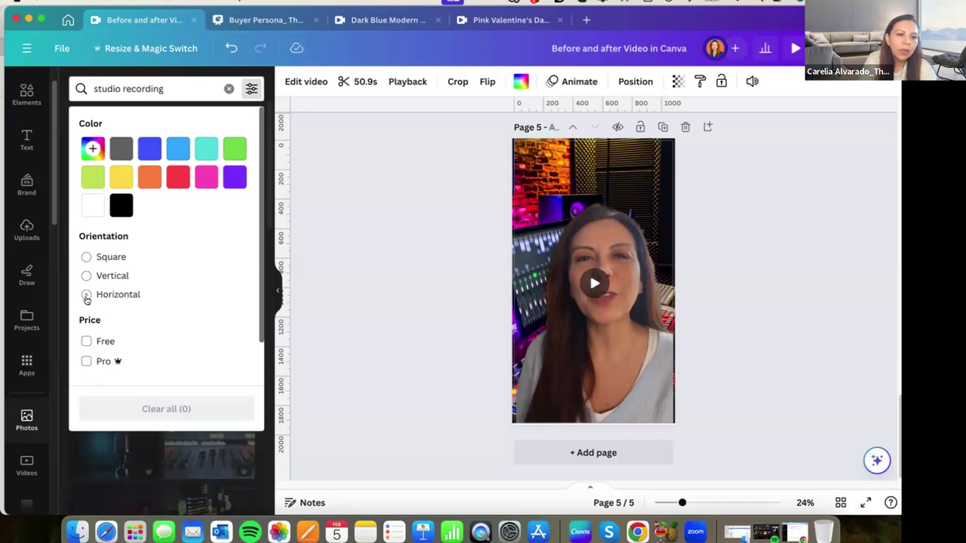
click(86, 276)
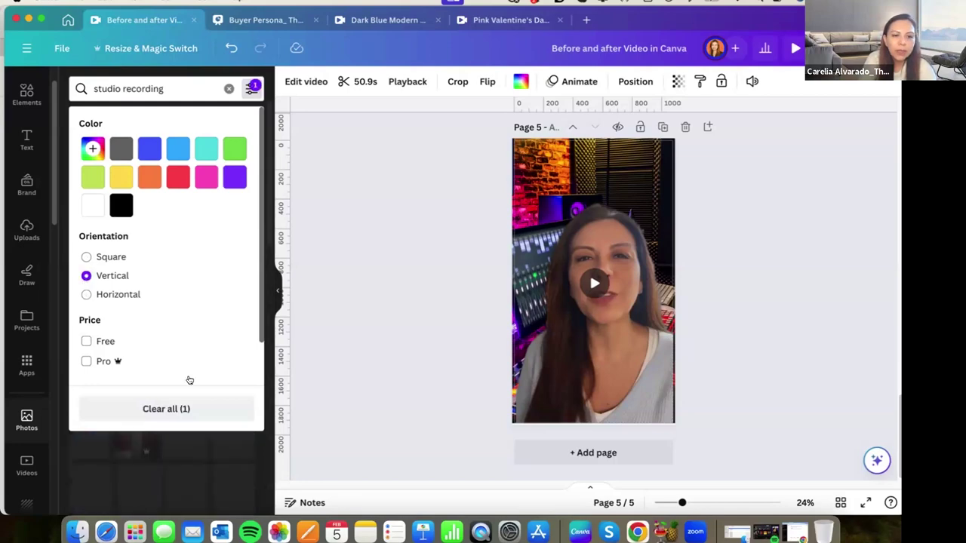
click(345, 322)
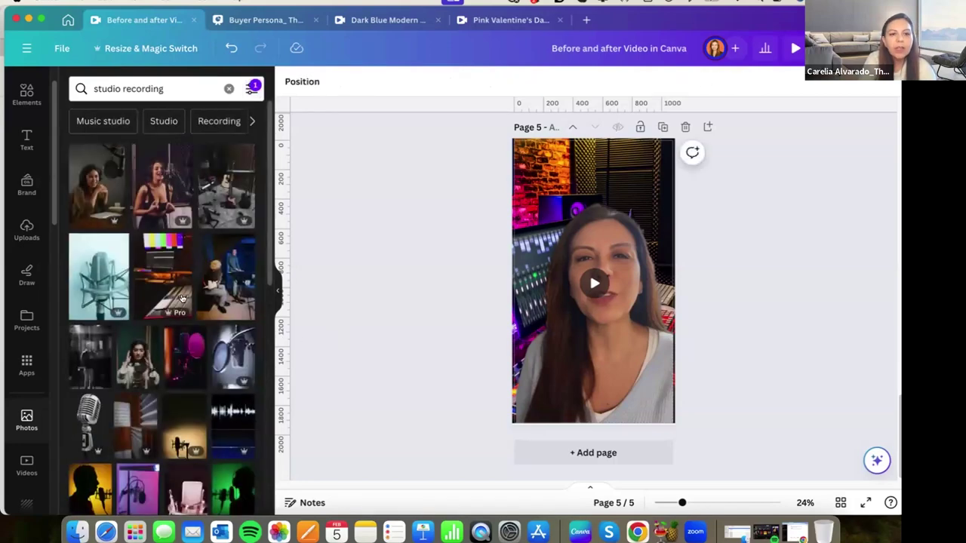
scroll(181, 220, down, 3)
scroll(180, 220, up, 3)
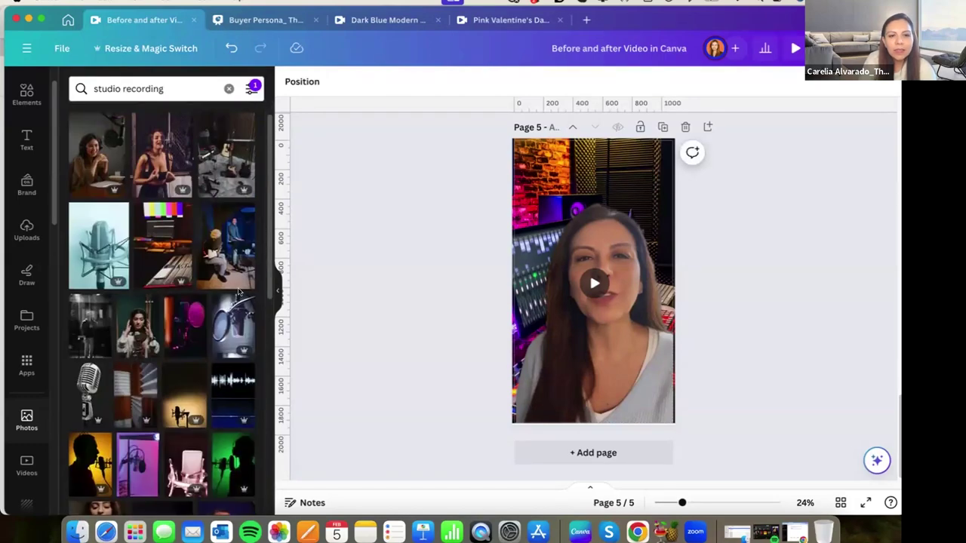
scroll(190, 332, down, 4)
scroll(190, 332, down, 3)
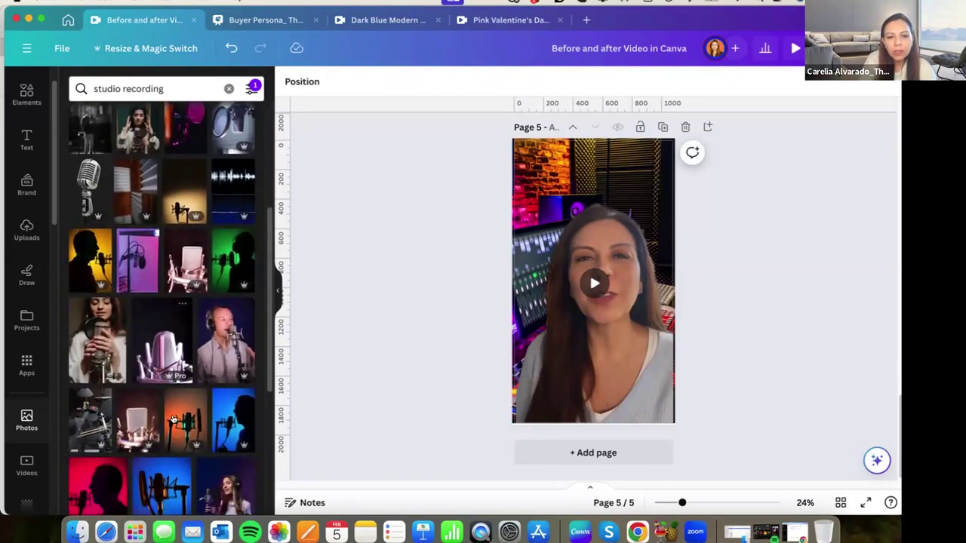
- Add page 6 and set the orange microphone photo as its background
click(707, 127)
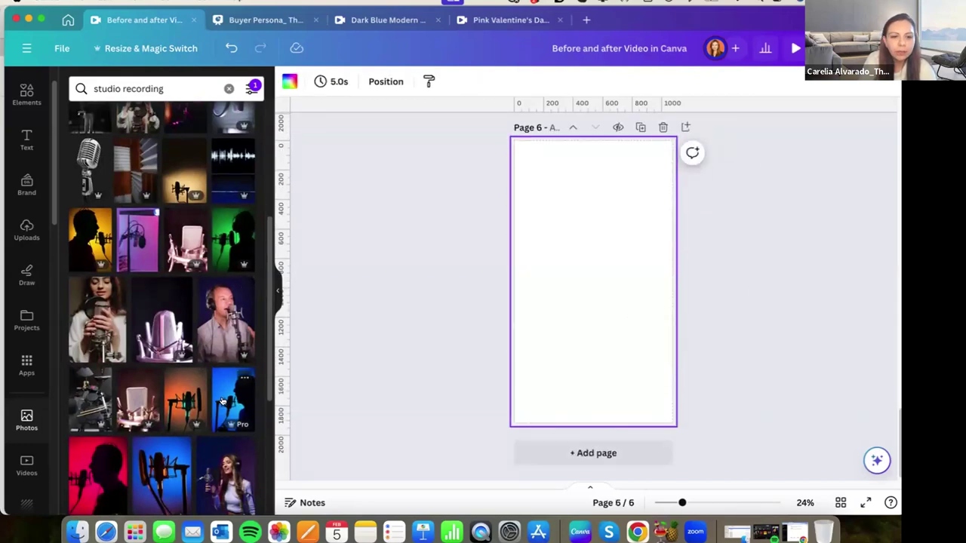
click(182, 394)
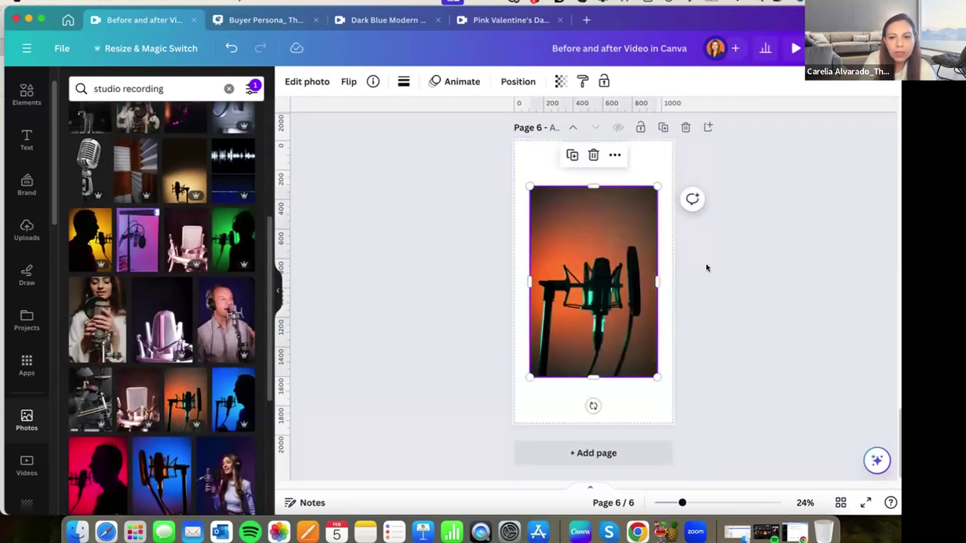
right_click(594, 254)
click(641, 464)
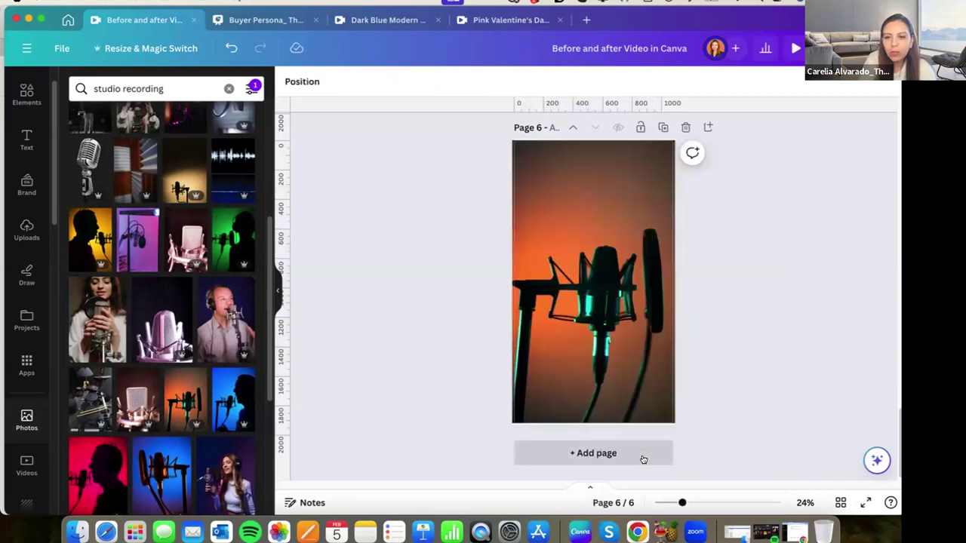
- Copy the background-free speaker video and paste it onto page 6
scroll(414, 310, up, 5)
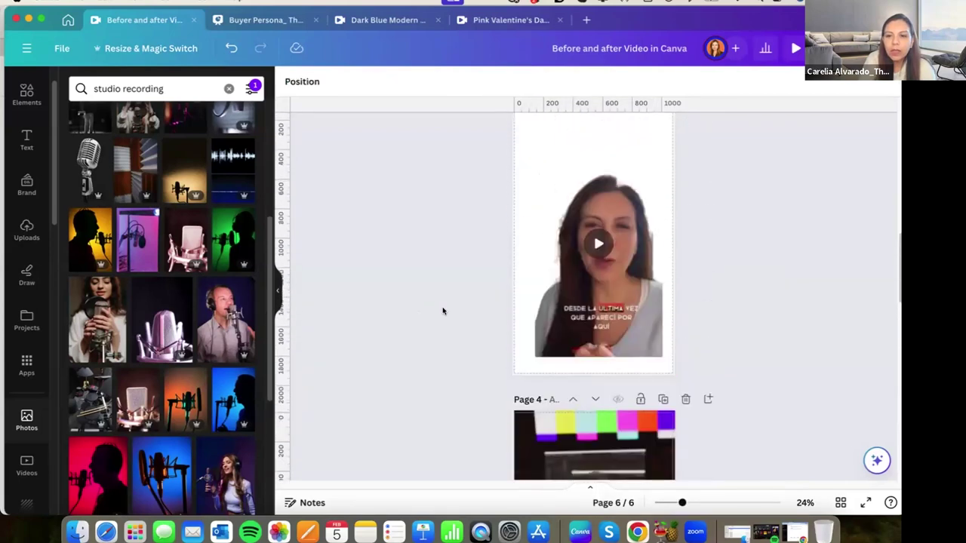
right_click(590, 178)
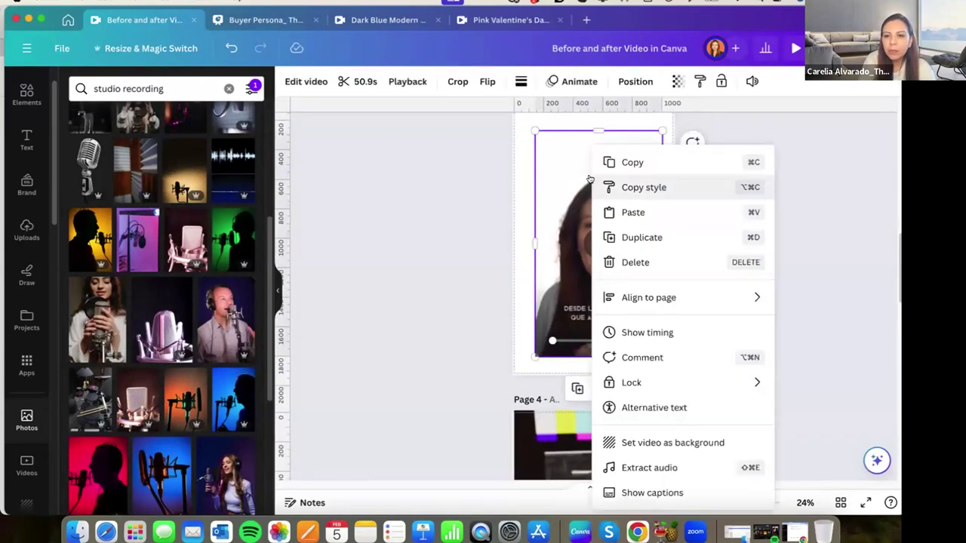
scroll(637, 229, down, 5)
scroll(636, 228, down, 5)
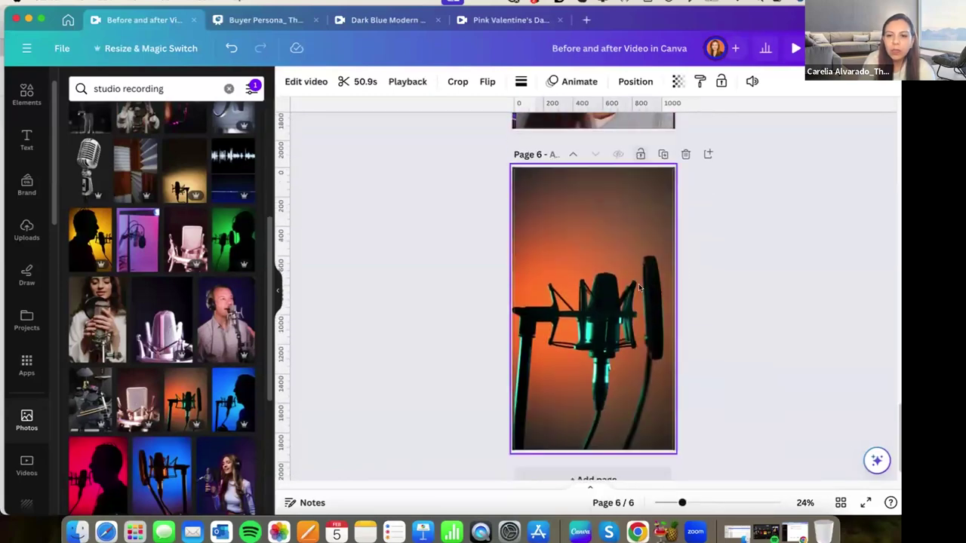
right_click(589, 217)
click(632, 289)
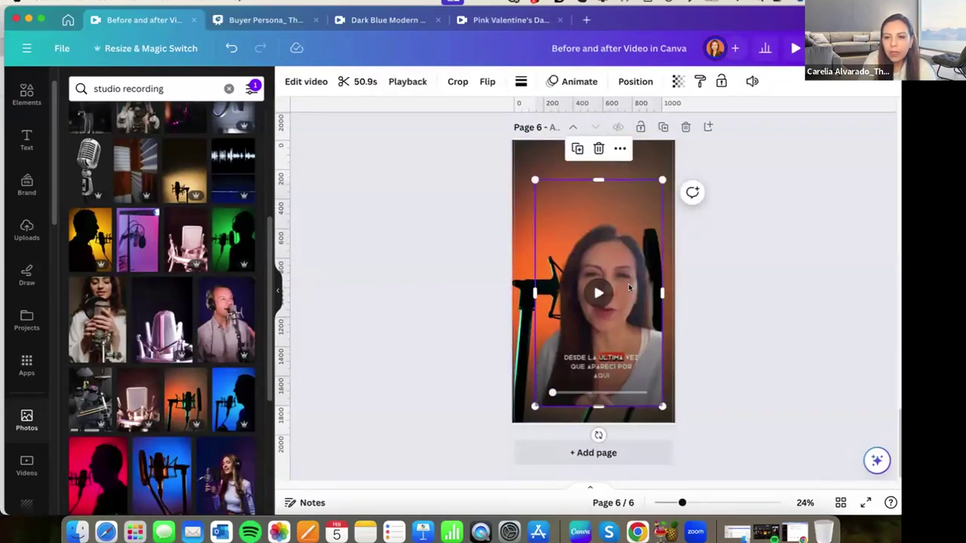